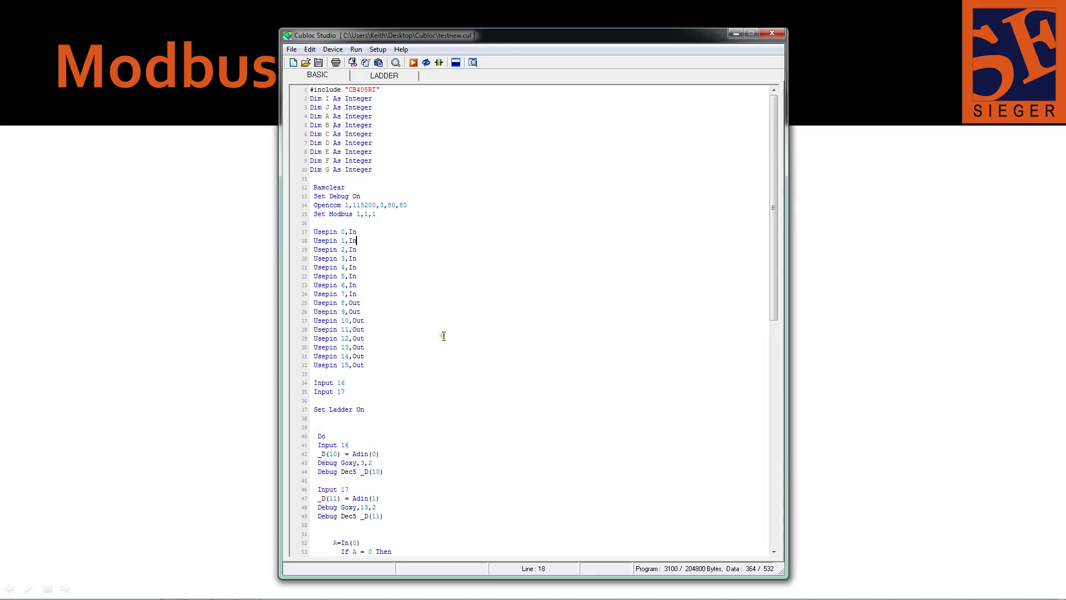
# Examine the testnew.cul BASIC program from its pin and Modbus setup through the analogue and digital input handling to the end of the loop.
pyautogui.scroll(-7, 433, 350)
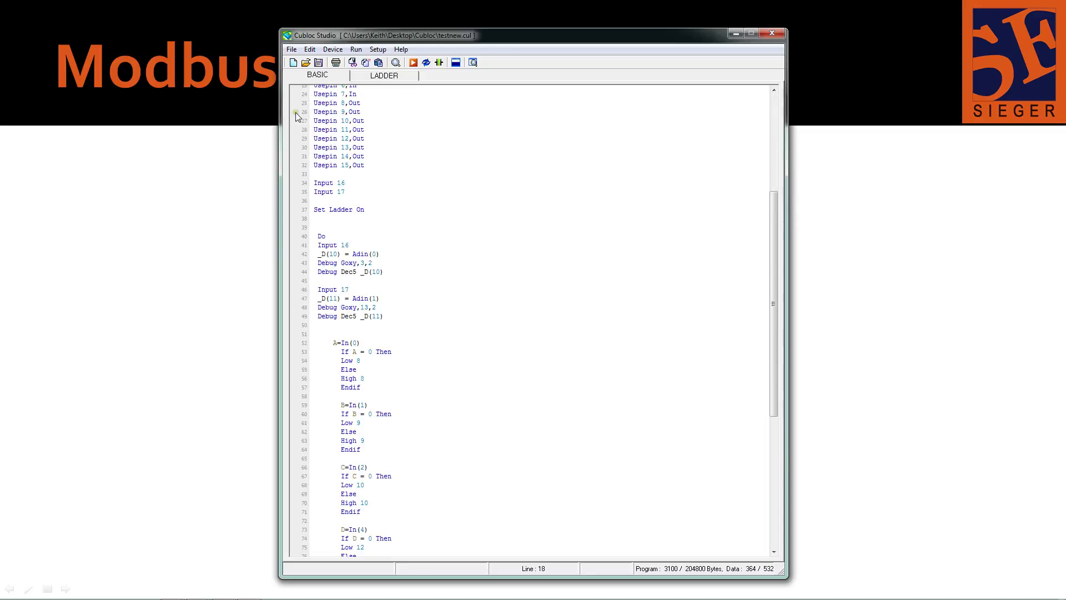
pyautogui.scroll(-3, 466, 199)
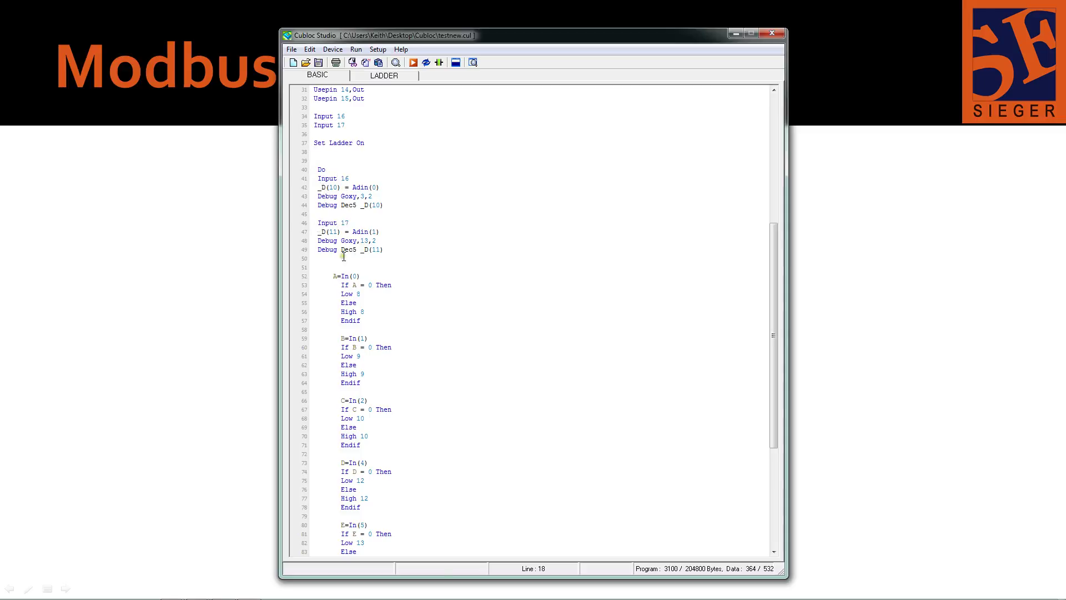
pyautogui.scroll(-8, 450, 267)
pyautogui.scroll(10, 357, 146)
pyautogui.scroll(-5, 333, 311)
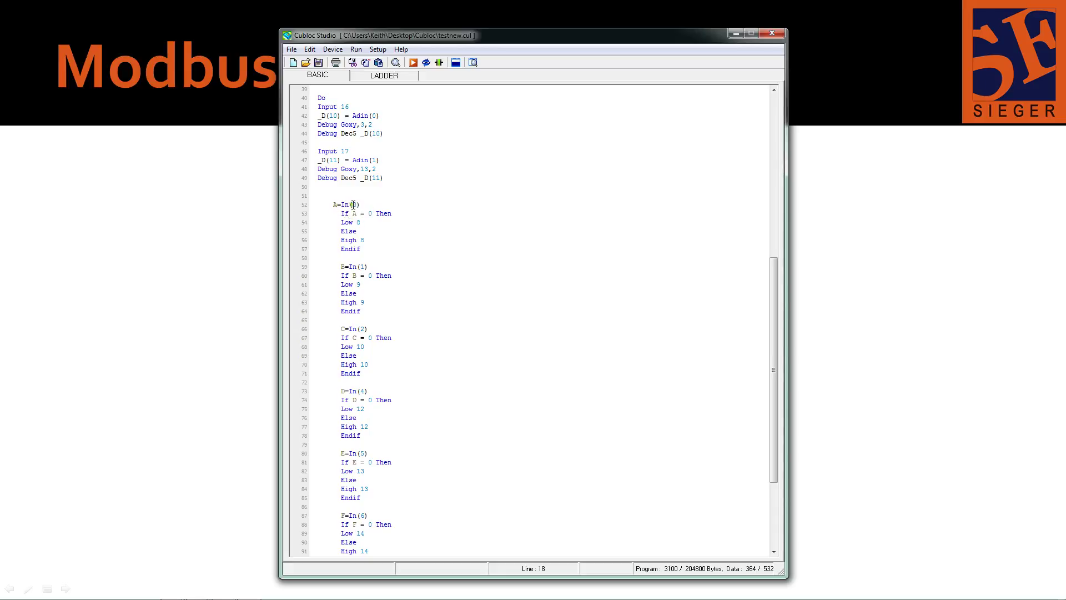
pyautogui.click(365, 229)
pyautogui.scroll(-15, 464, 242)
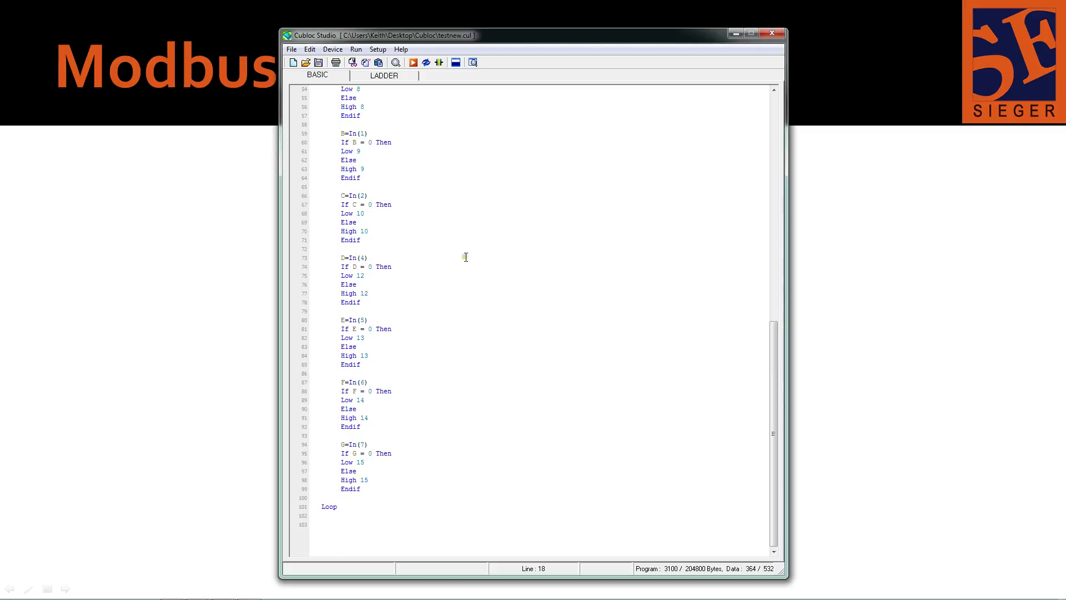
pyautogui.scroll(18, 456, 367)
pyautogui.scroll(10, 454, 339)
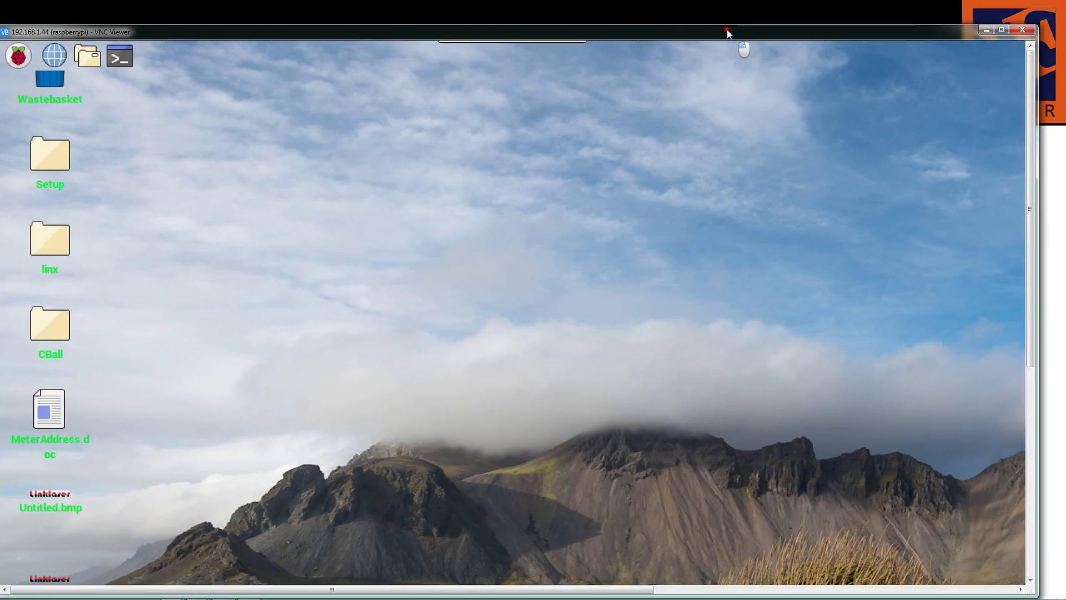
# Switch to the Raspberry Pi desktop in VNC Viewer and open a terminal window, placing it near the middle of the desktop.
pyautogui.moveTo(726, 29); pyautogui.dragTo(735, 19)
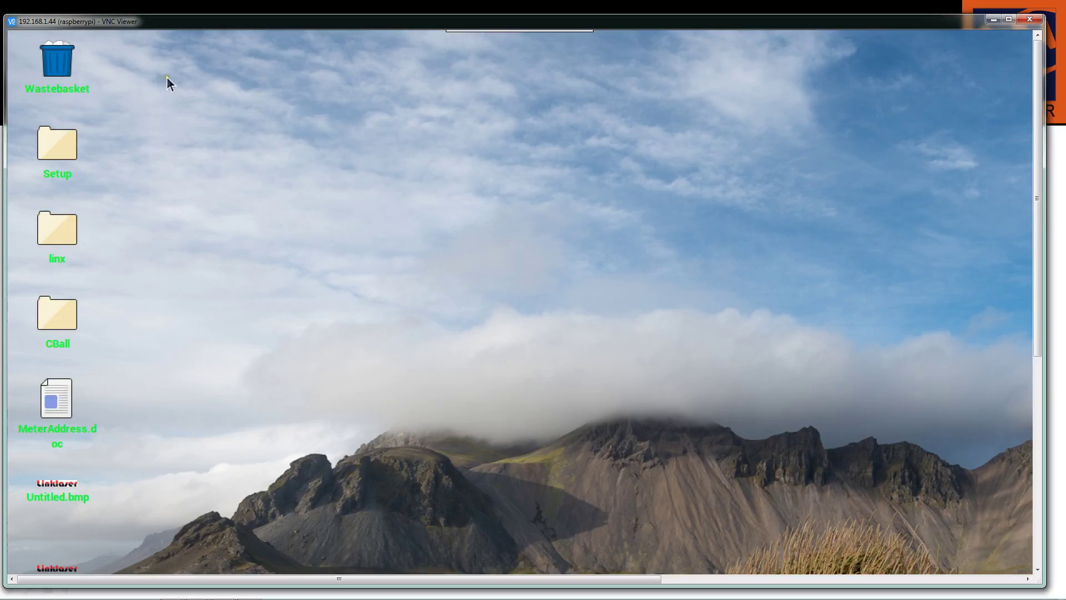
pyautogui.moveTo(71, 52)
pyautogui.click(126, 45)
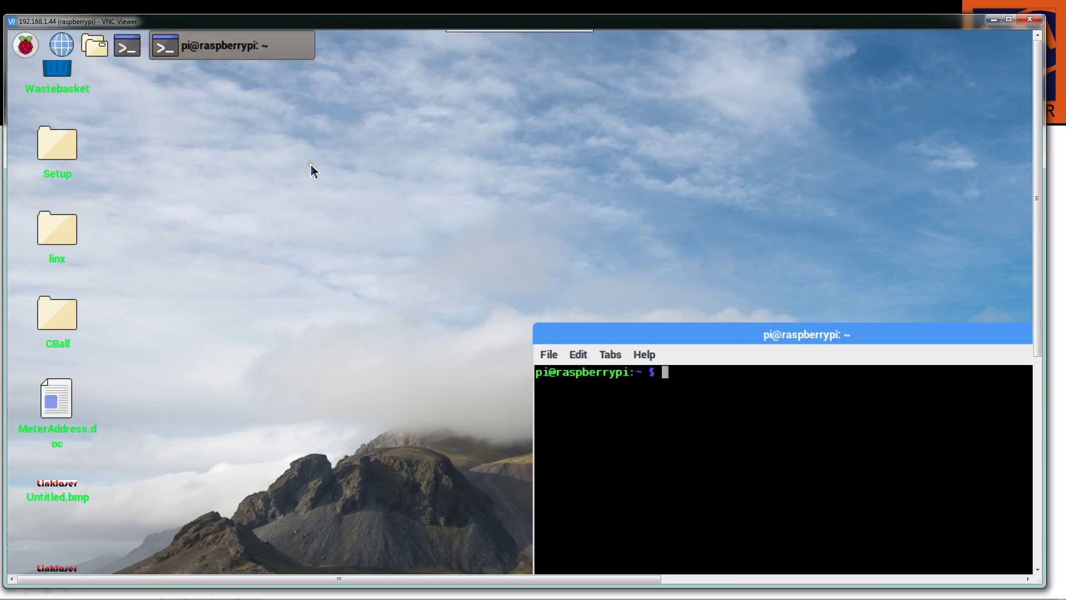
pyautogui.moveTo(689, 337); pyautogui.dragTo(412, 154)
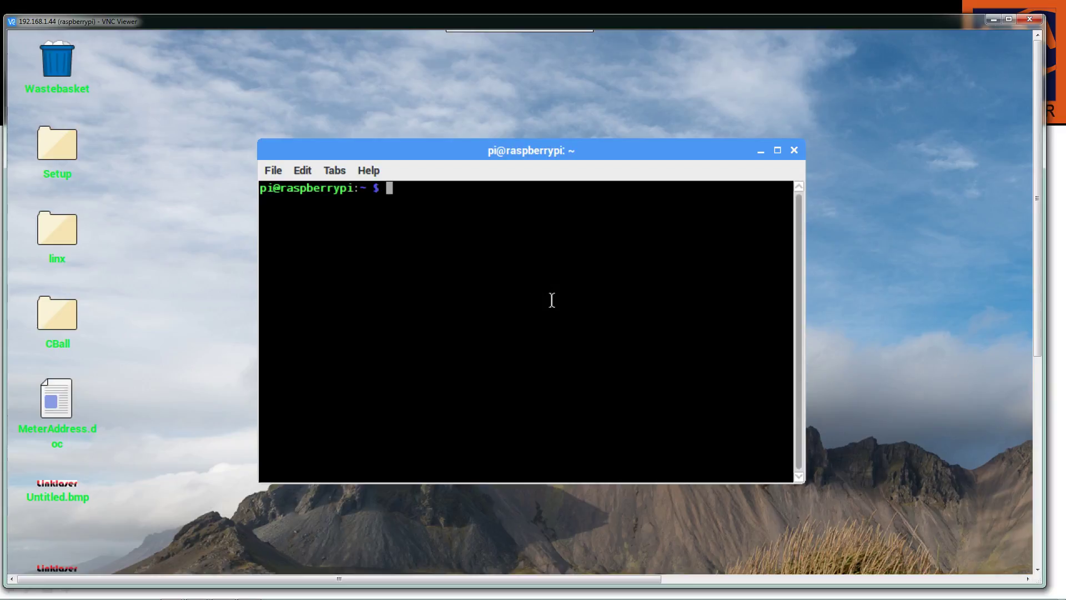
pyautogui.tripleClick(487, 238)
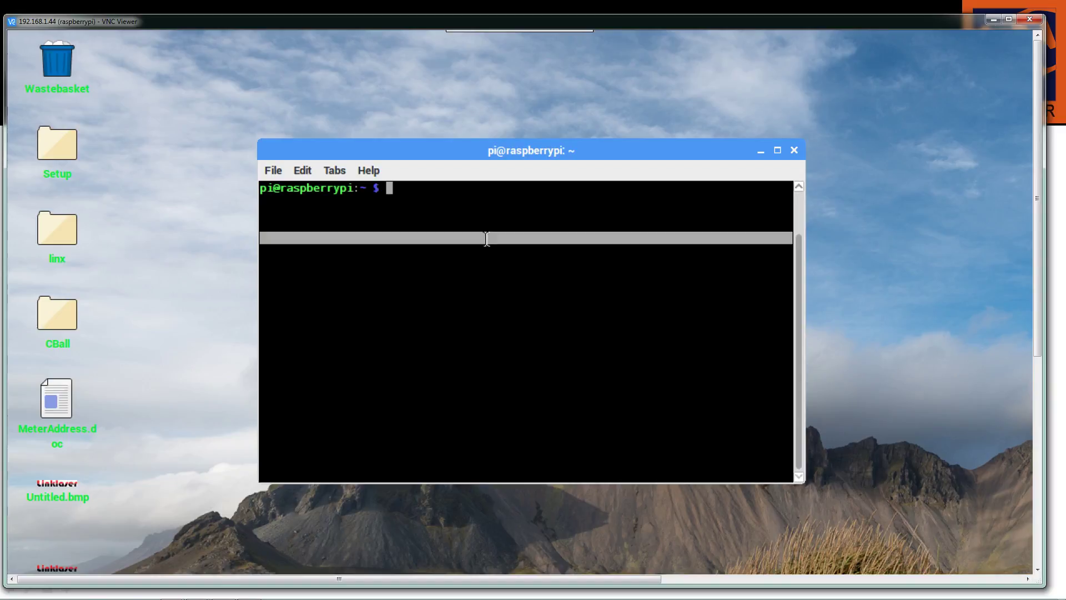
# Change to the LinX/bin directory and start LinX in the background with slinx &.
pyautogui.write('cd')
pyautogui.write('LinX/bin')
pyautogui.press('Return')
pyautogui.write('slinx &')
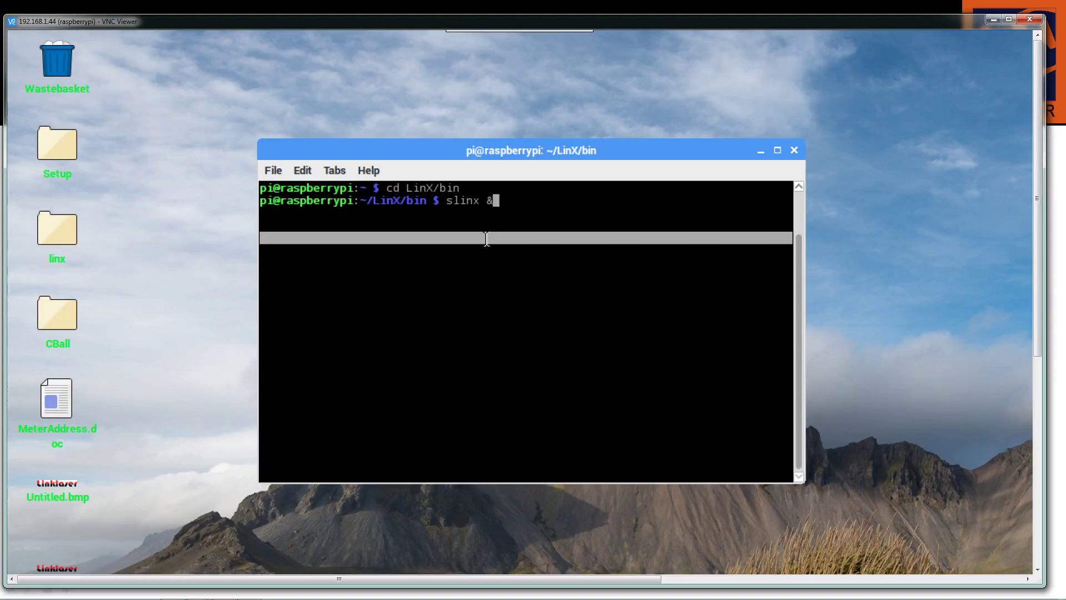
pyautogui.press('Return')
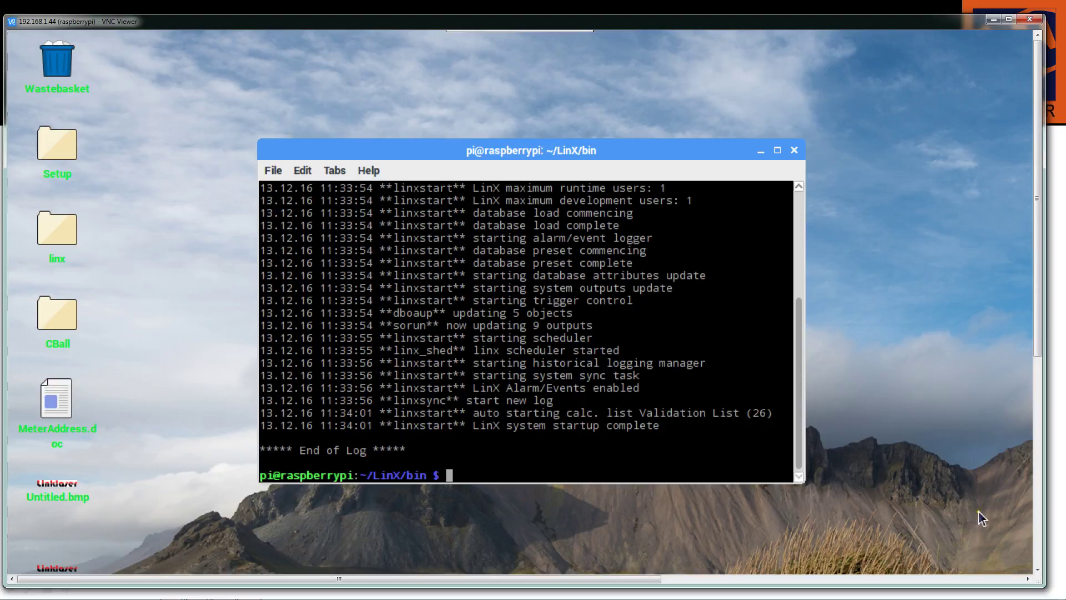
# Read through the LinX startup log in the terminal, from the vlog command down to the end of the log.
pyautogui.moveTo(797, 385); pyautogui.dragTo(800, 230)
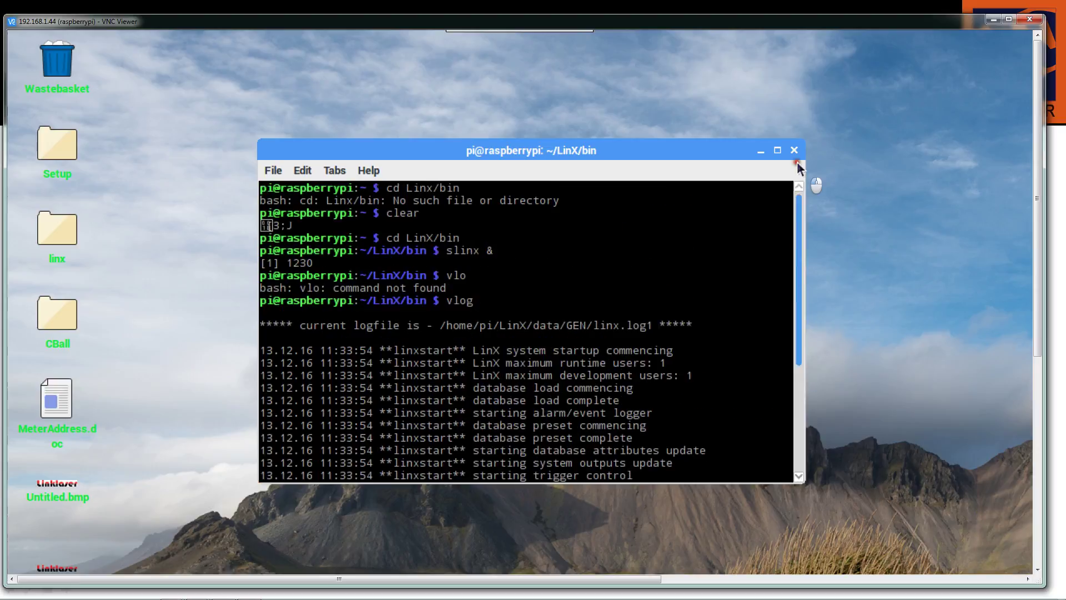
pyautogui.scroll(-2, 605, 363)
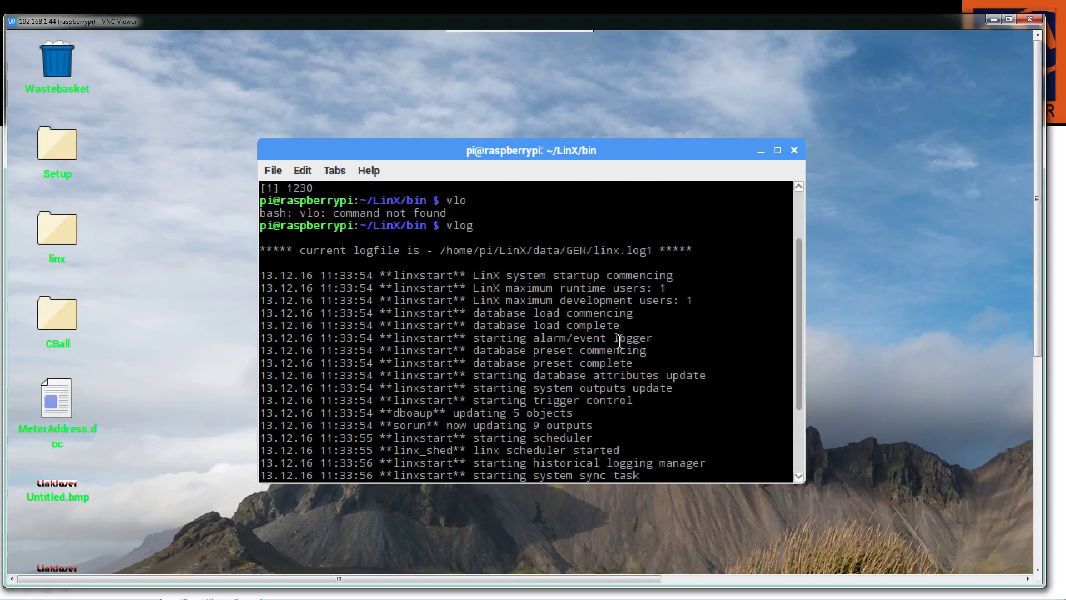
pyautogui.scroll(-1, 510, 377)
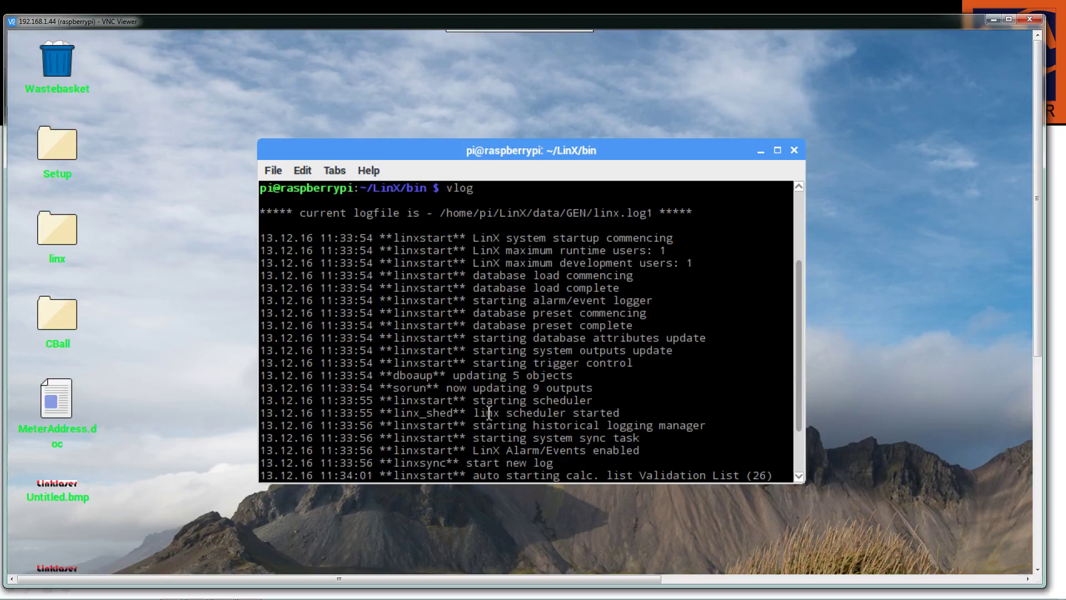
pyautogui.scroll(-1, 491, 412)
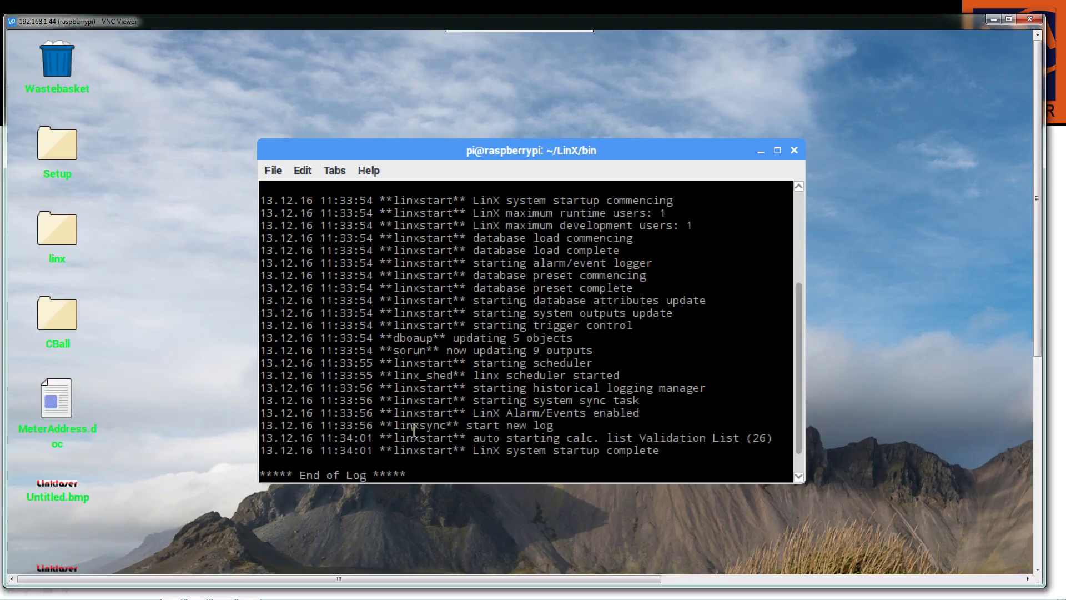
# Launch the LinX Control window in the background with maint & and move it clear of the desktop icons.
pyautogui.press('Return')
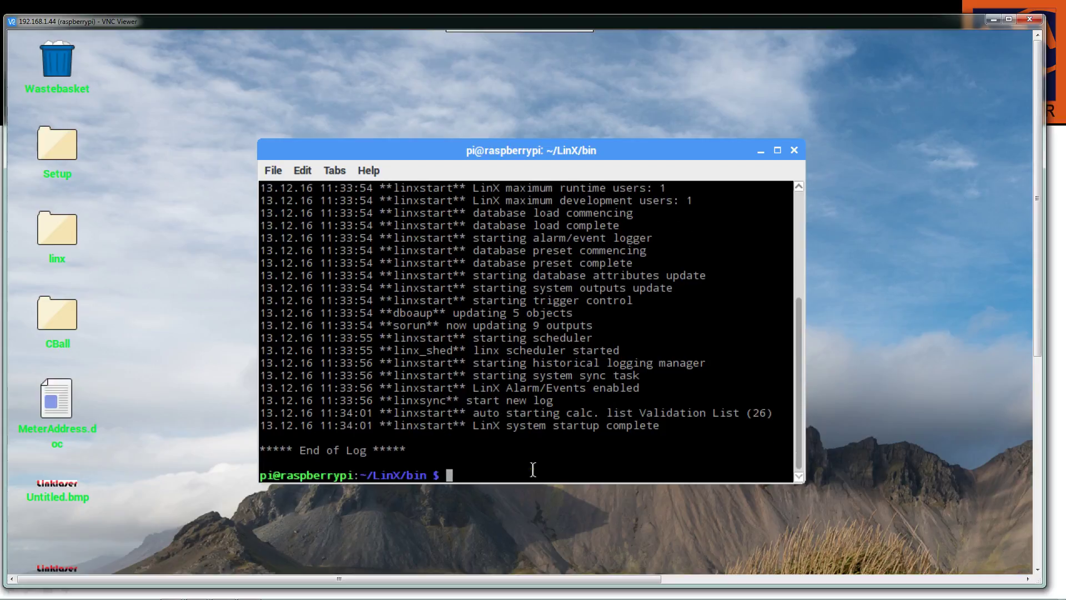
pyautogui.write('maint &')
pyautogui.press('Return')
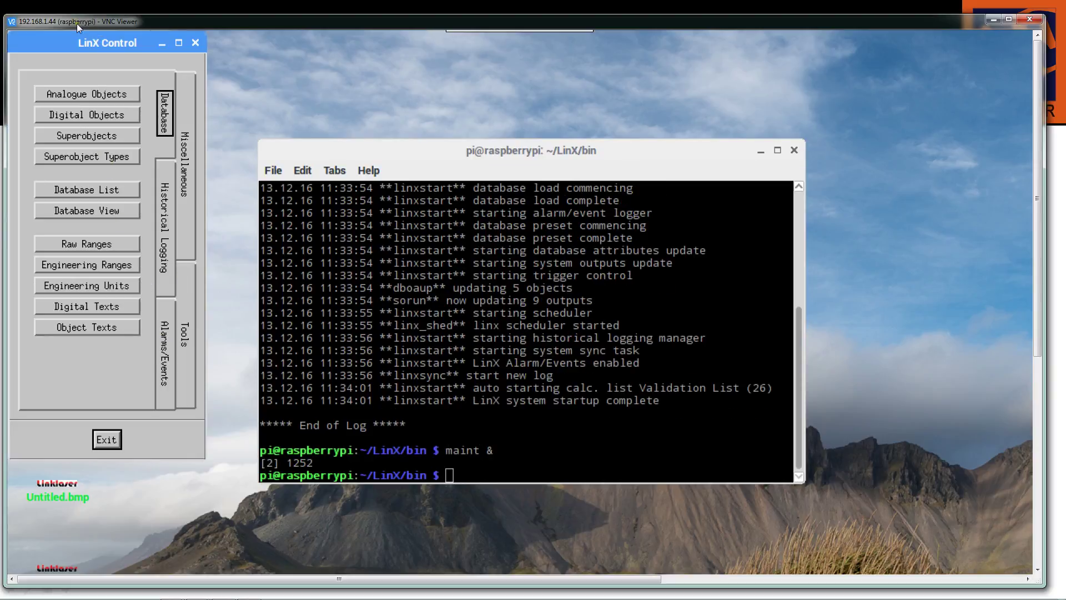
pyautogui.moveTo(72, 43); pyautogui.dragTo(591, 75)
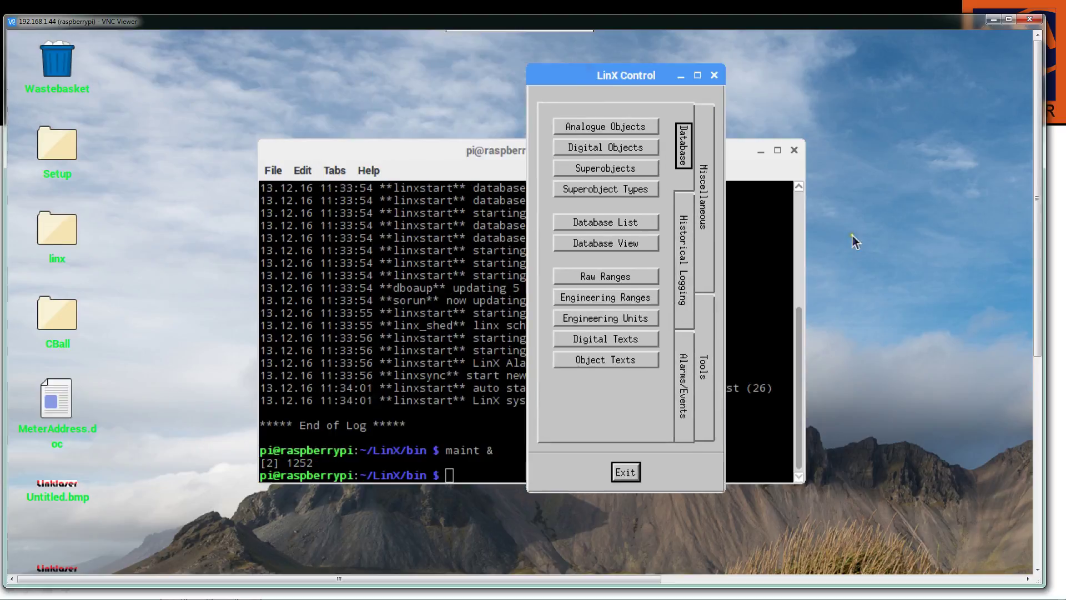
# Open the Stealth serial port's configuration for editing from the LinX serial port list.
pyautogui.click(705, 363)
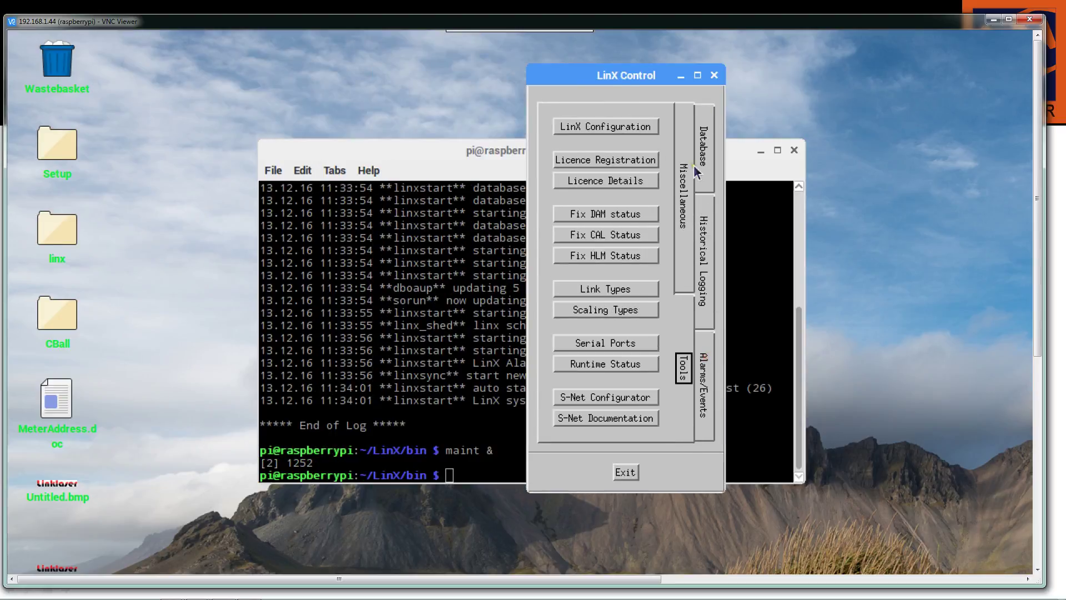
pyautogui.click(623, 344)
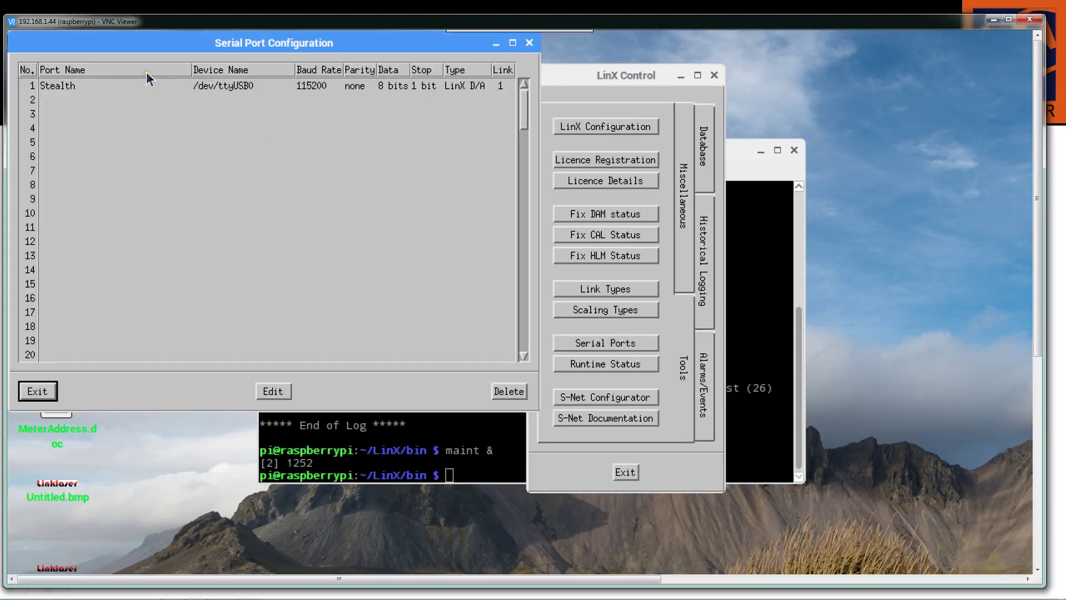
pyautogui.click(232, 84)
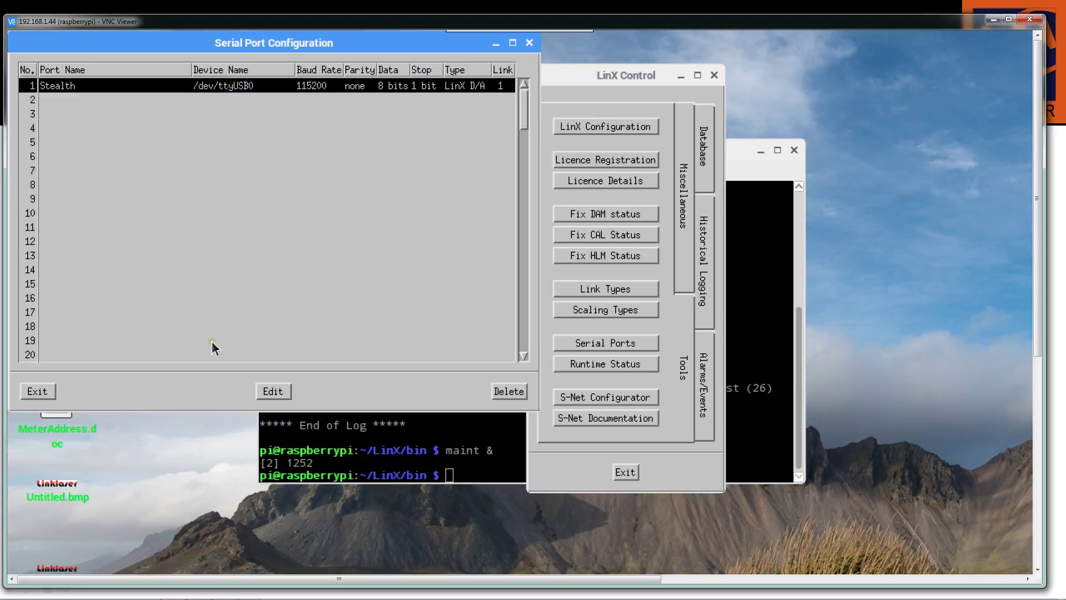
pyautogui.click(279, 390)
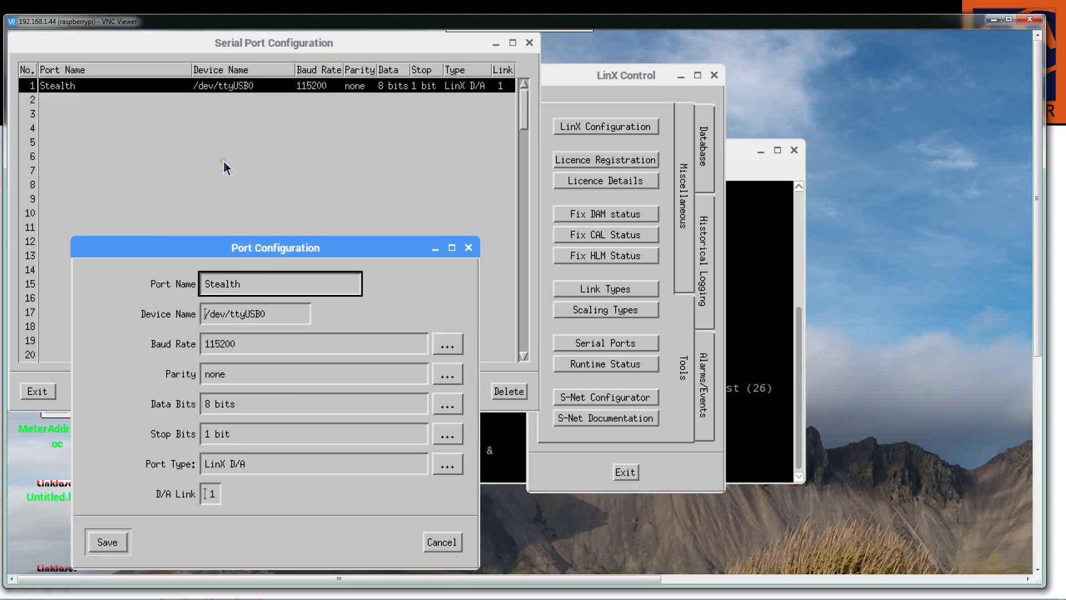
pyautogui.moveTo(376, 249); pyautogui.dragTo(475, 112)
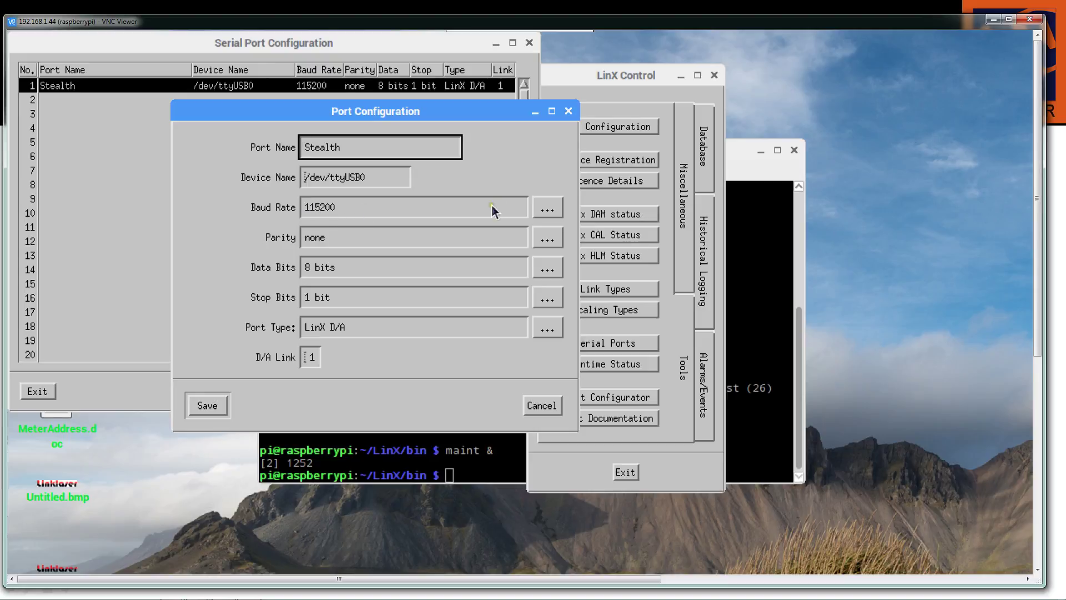
# Accept 115200 as the Stealth port's baud rate, set its port type to Undefined and save the configuration.
pyautogui.click(547, 209)
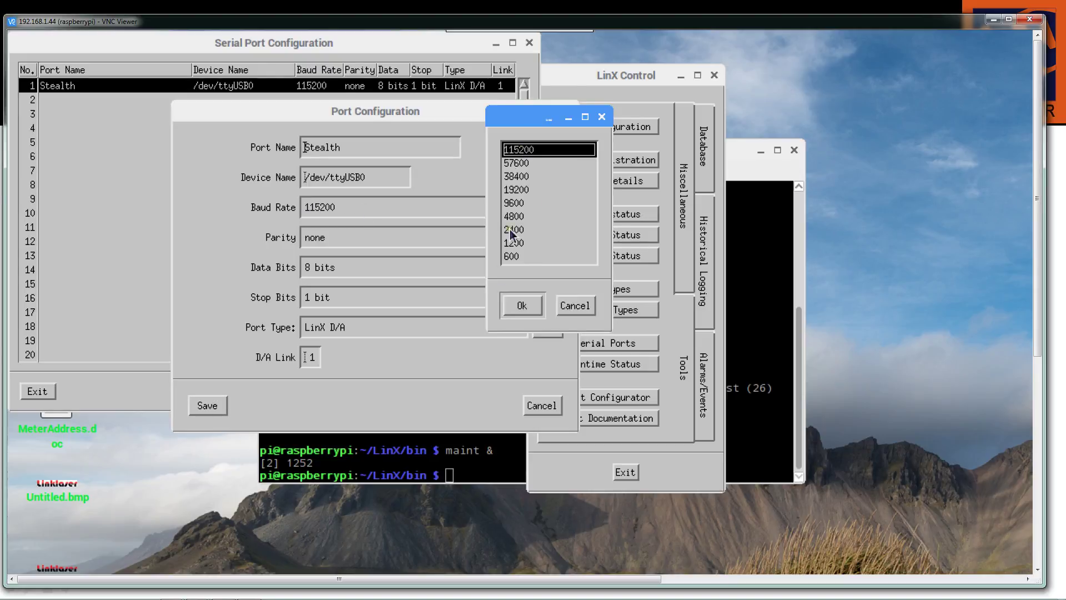
pyautogui.click(523, 304)
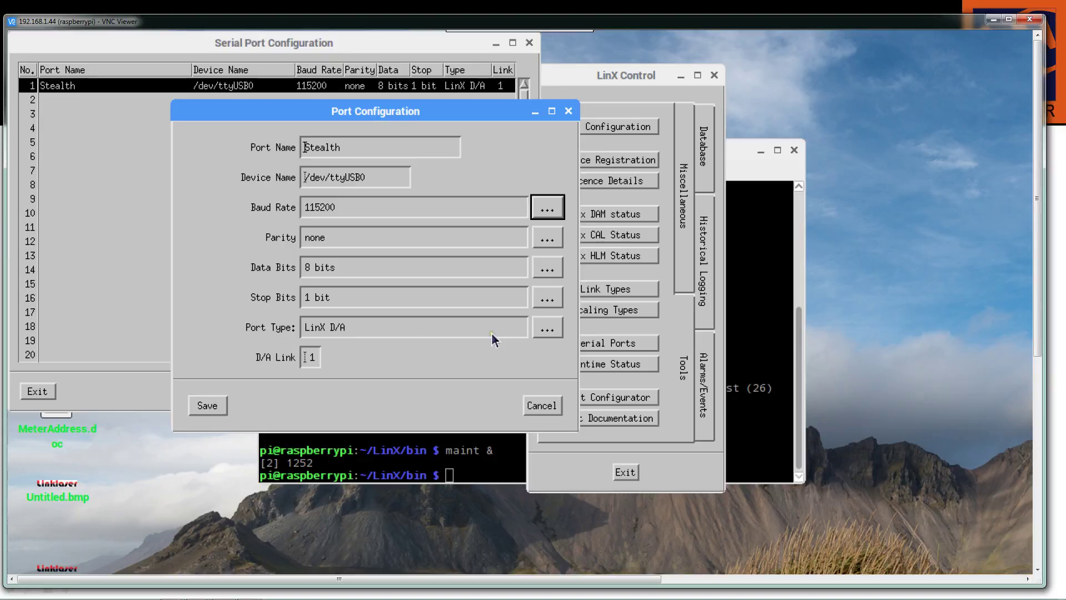
pyautogui.click(549, 328)
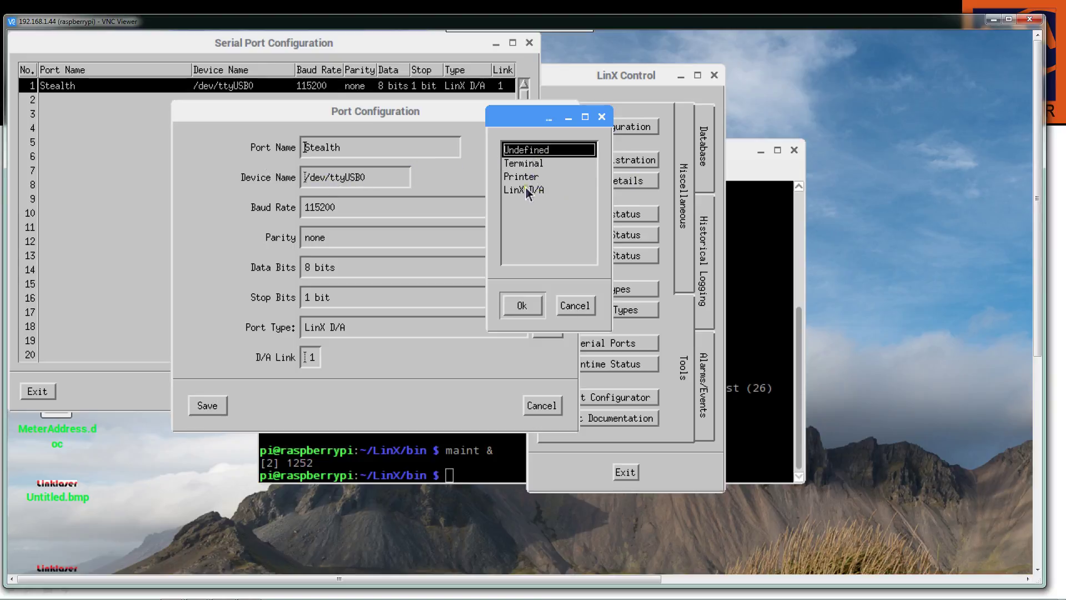
pyautogui.click(522, 308)
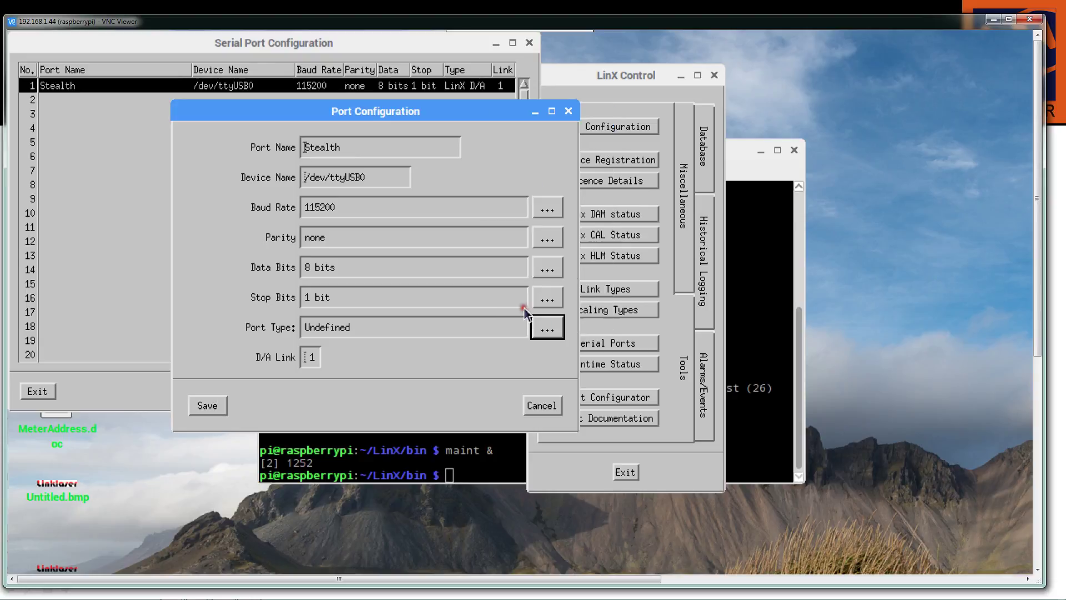
pyautogui.click(207, 406)
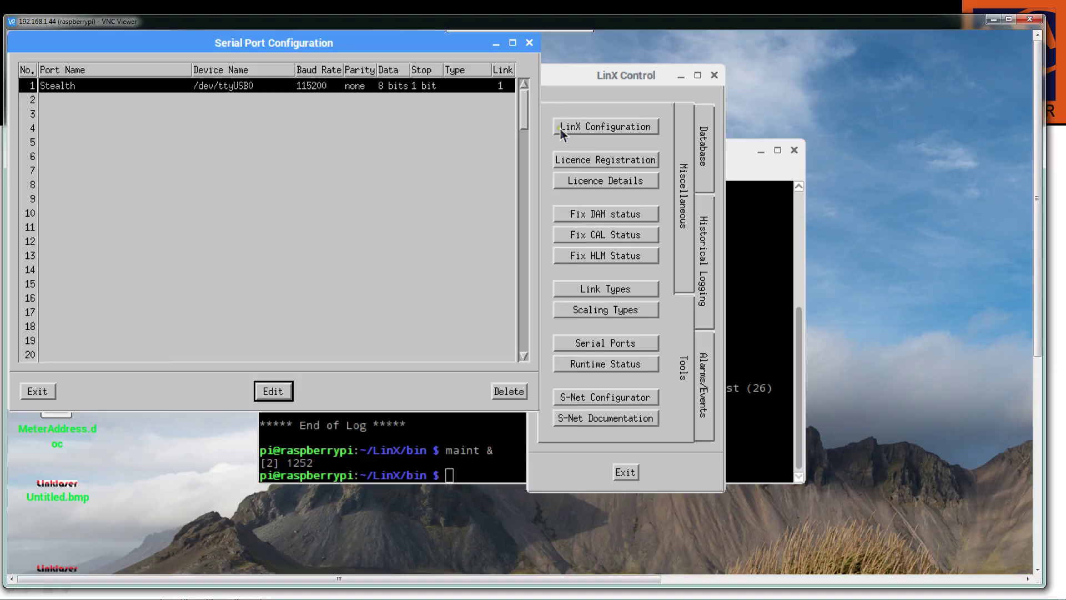
# Look through the full list of available serial port slots and close the serial port configuration.
pyautogui.moveTo(528, 114); pyautogui.dragTo(546, 341)
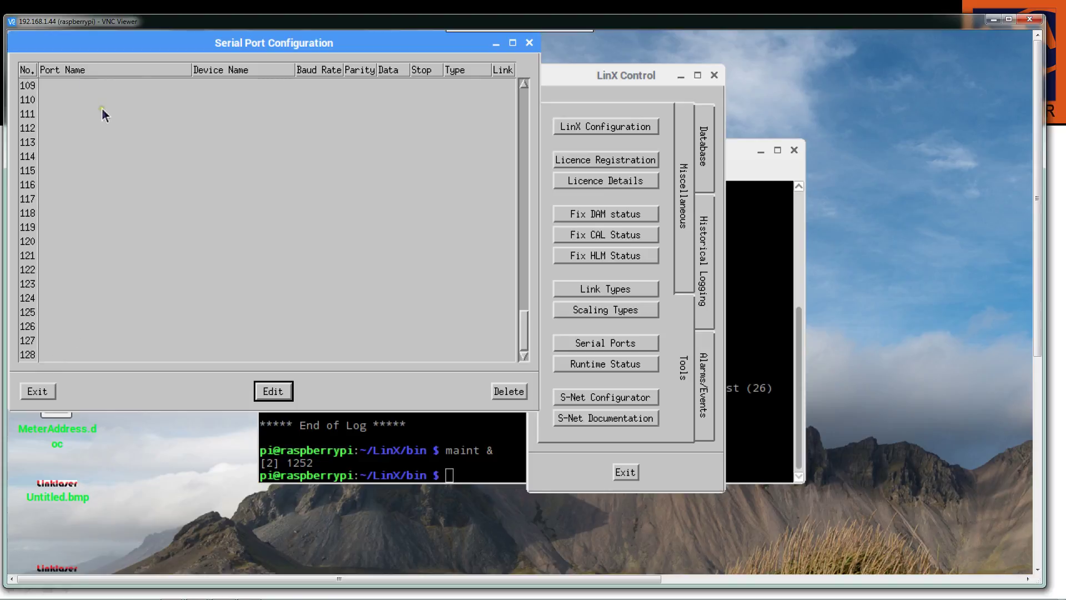
pyautogui.moveTo(523, 327); pyautogui.dragTo(550, 142)
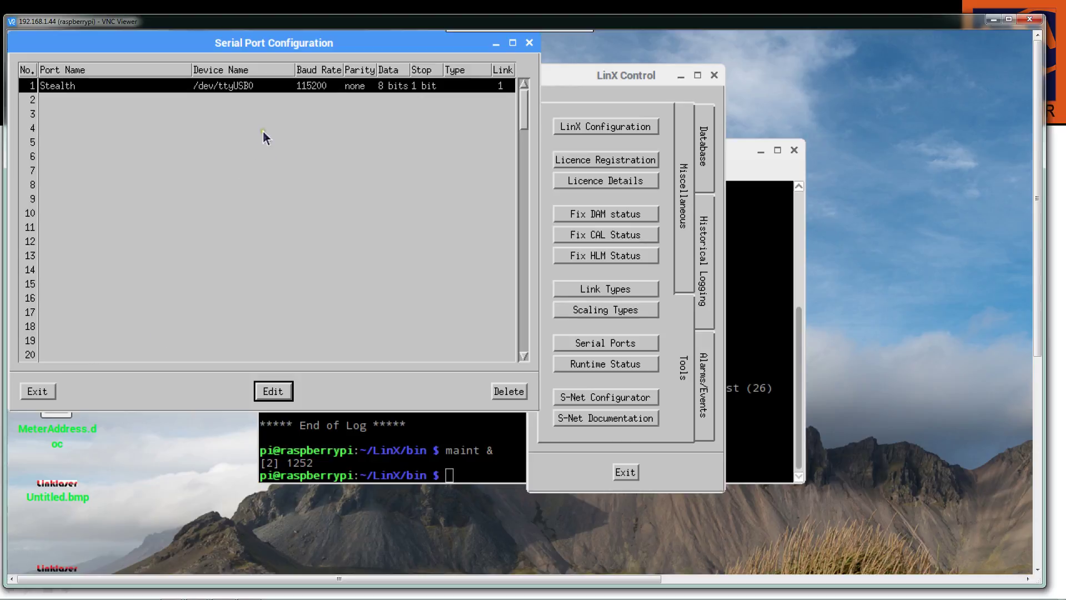
pyautogui.click(37, 391)
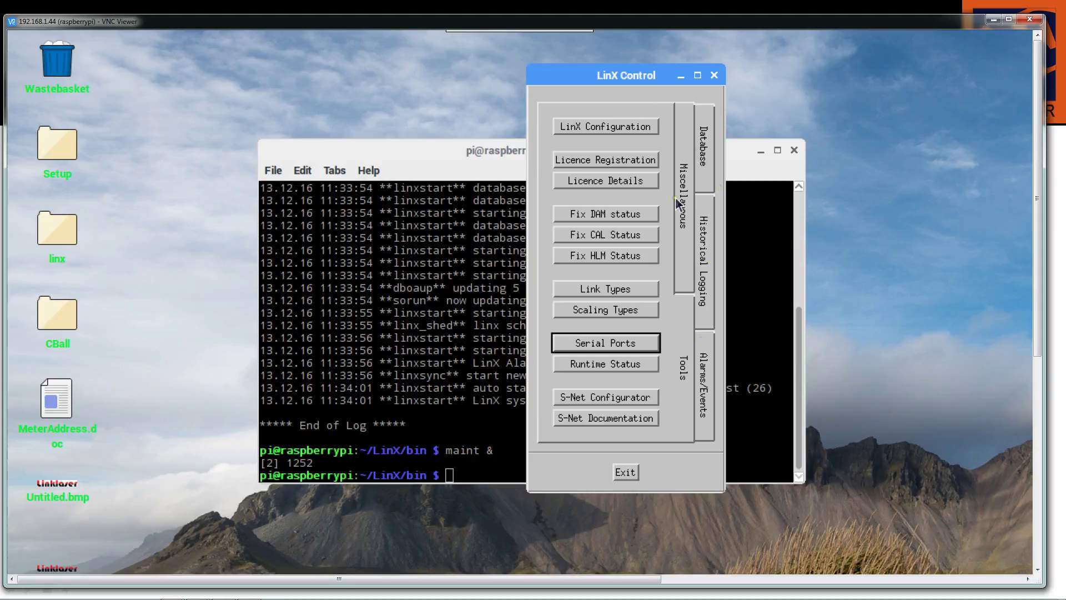
# Open the LinX database list and examine the Stealth analogue and digital input objects.
pyautogui.click(702, 158)
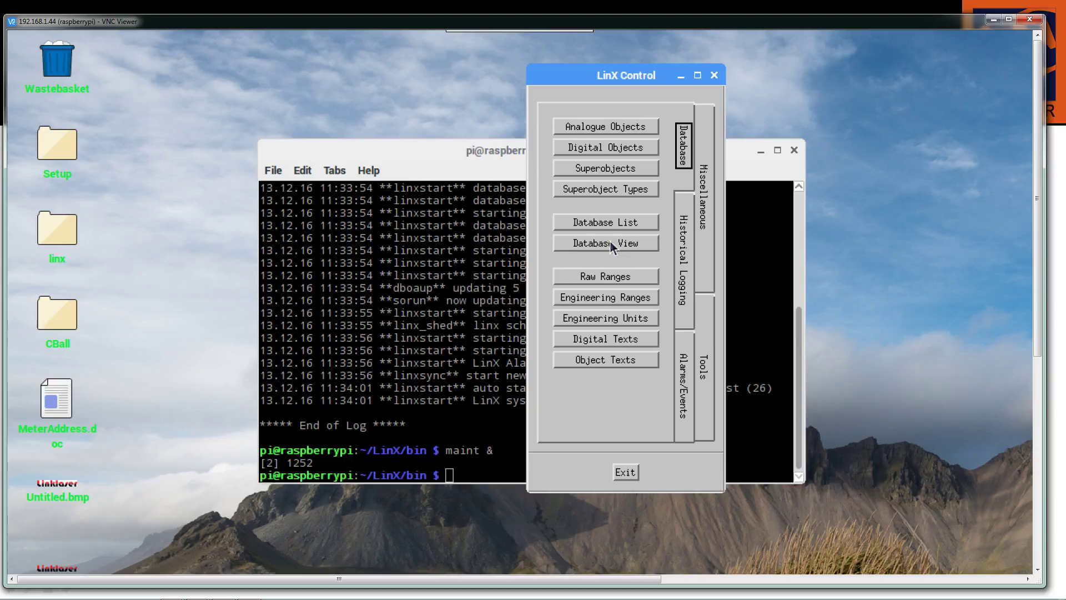
pyautogui.click(627, 222)
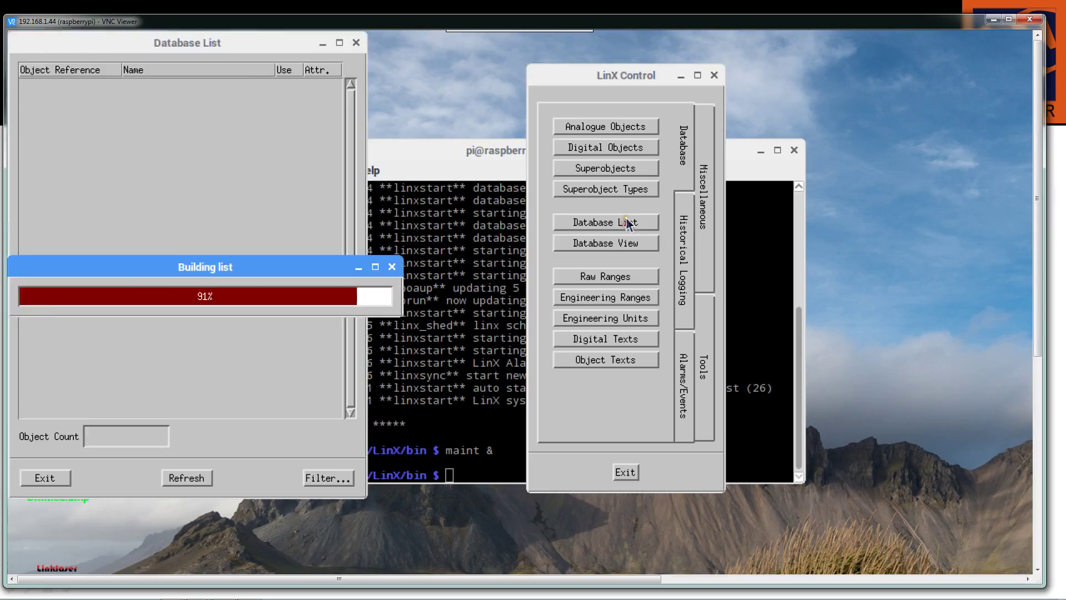
pyautogui.moveTo(351, 93); pyautogui.dragTo(354, 348)
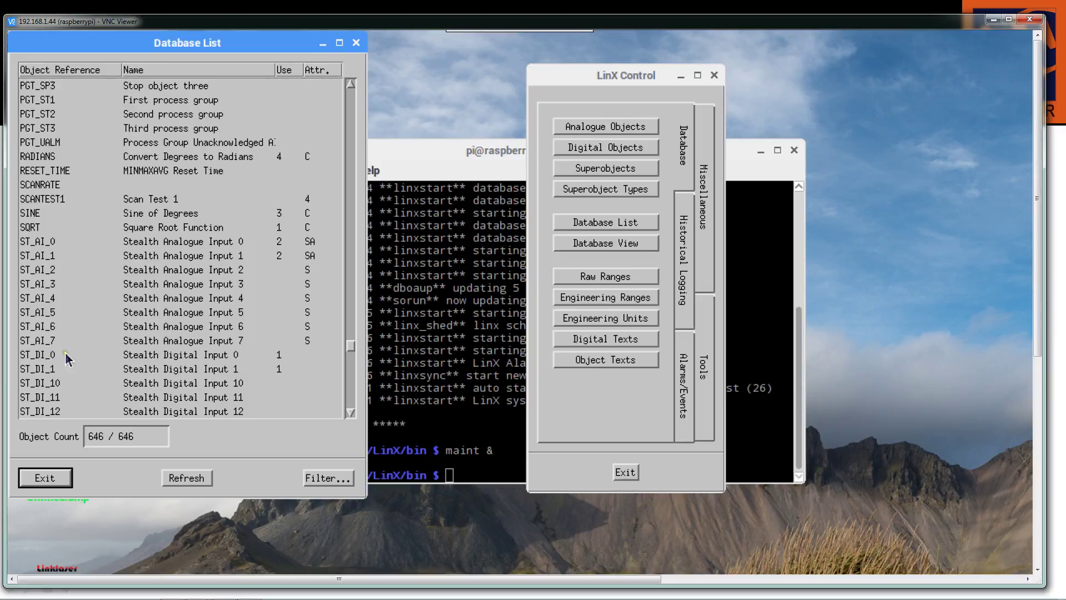
pyautogui.click(350, 413)
pyautogui.scroll(-8, 351, 413)
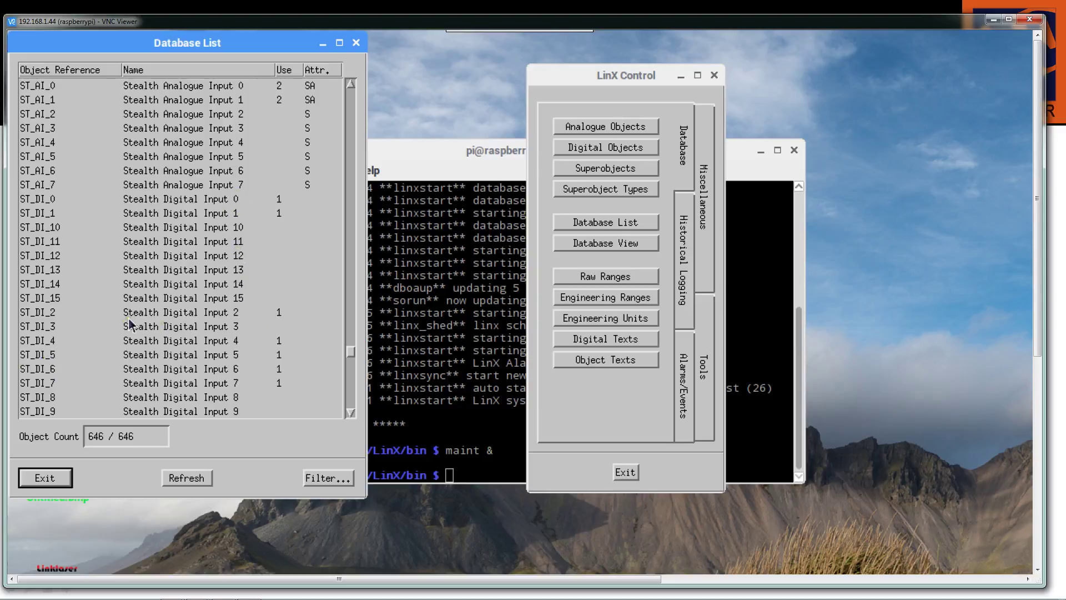
# Examine the Stealth digital output, high-resolution analogue input and analogue output objects in the database list, then close it.
pyautogui.click(351, 413)
pyautogui.moveTo(351, 413); pyautogui.dragTo(351, 412)
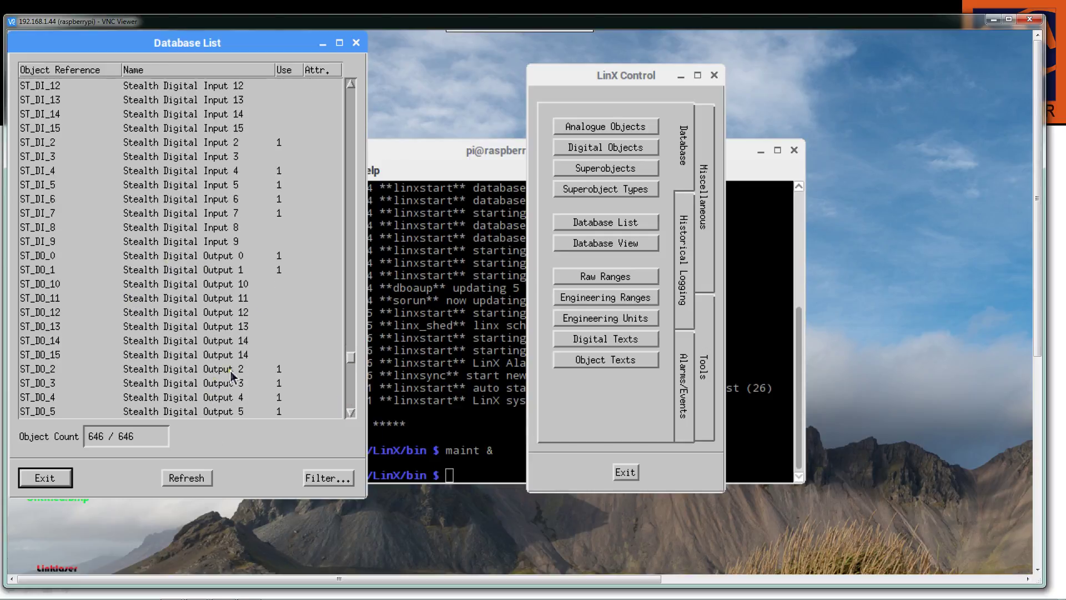
pyautogui.click(351, 413)
pyautogui.moveTo(349, 414); pyautogui.dragTo(348, 413)
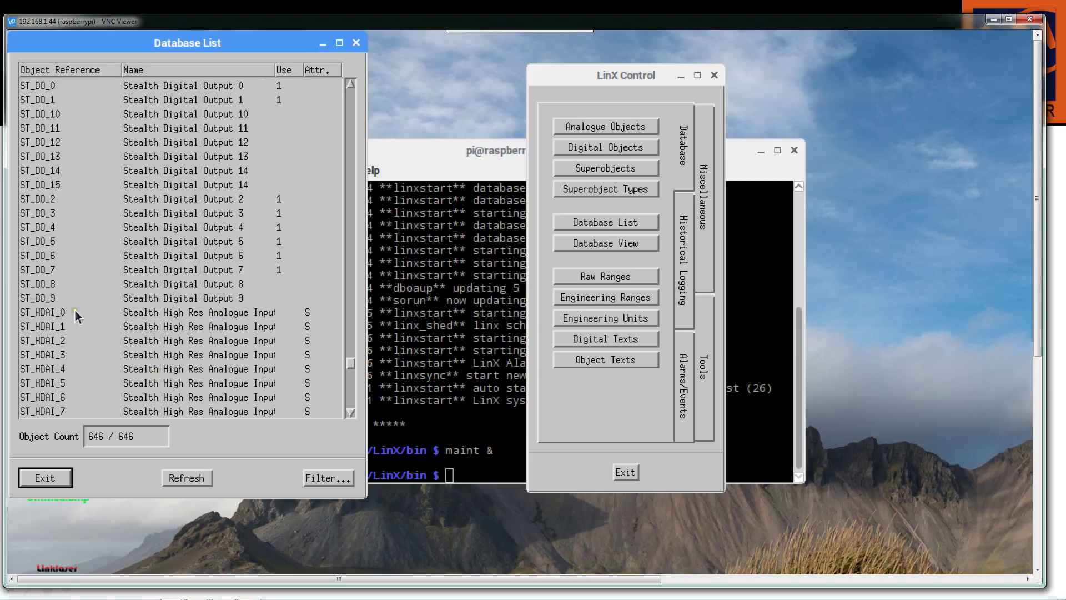
pyautogui.click(350, 413)
pyautogui.click(349, 413)
pyautogui.click(350, 413)
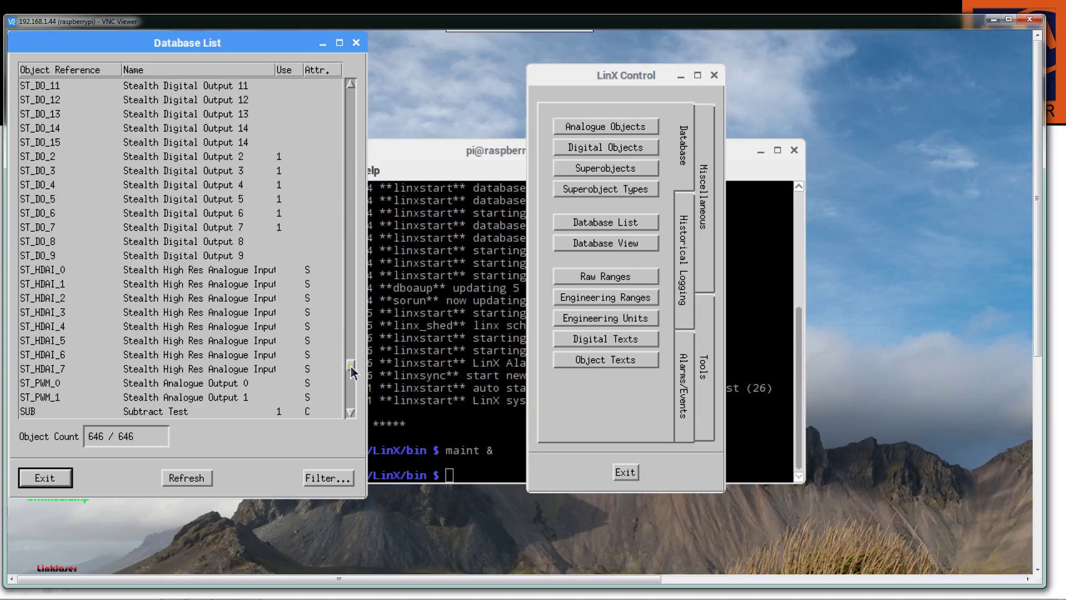
pyautogui.moveTo(351, 369); pyautogui.dragTo(351, 341)
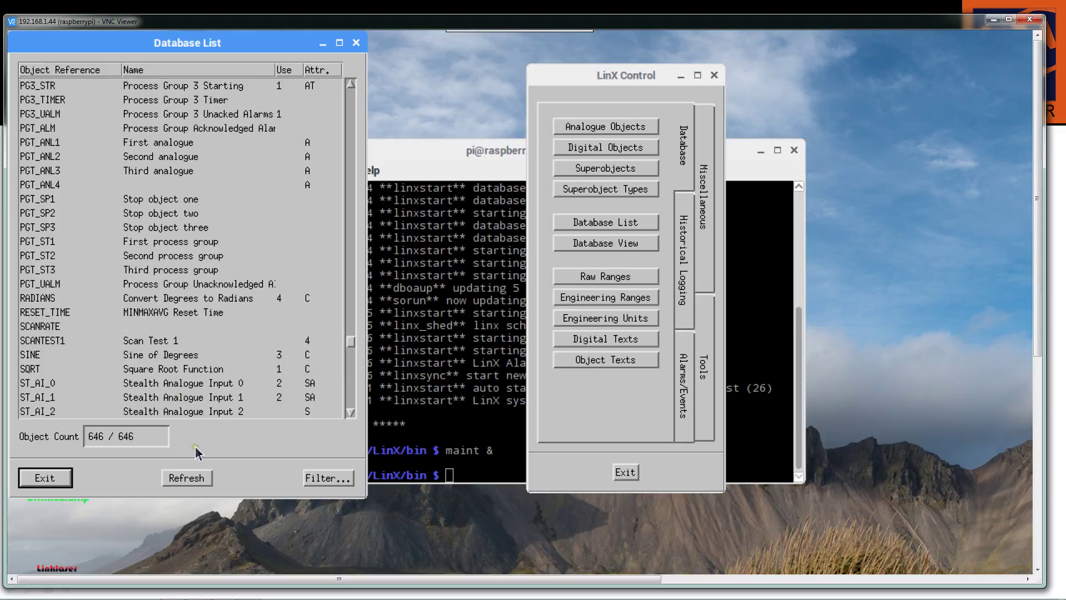
pyautogui.click(45, 479)
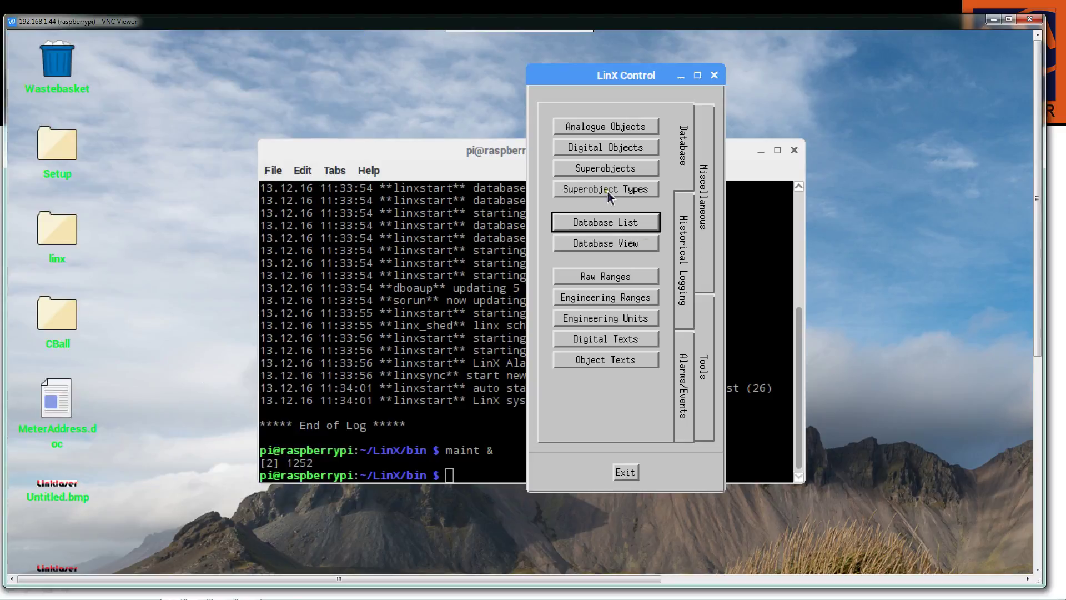
# Load analogue object ST_AI_0, review its raw range, general settings and alarm/event limits, and close its maintenance window.
pyautogui.click(617, 126)
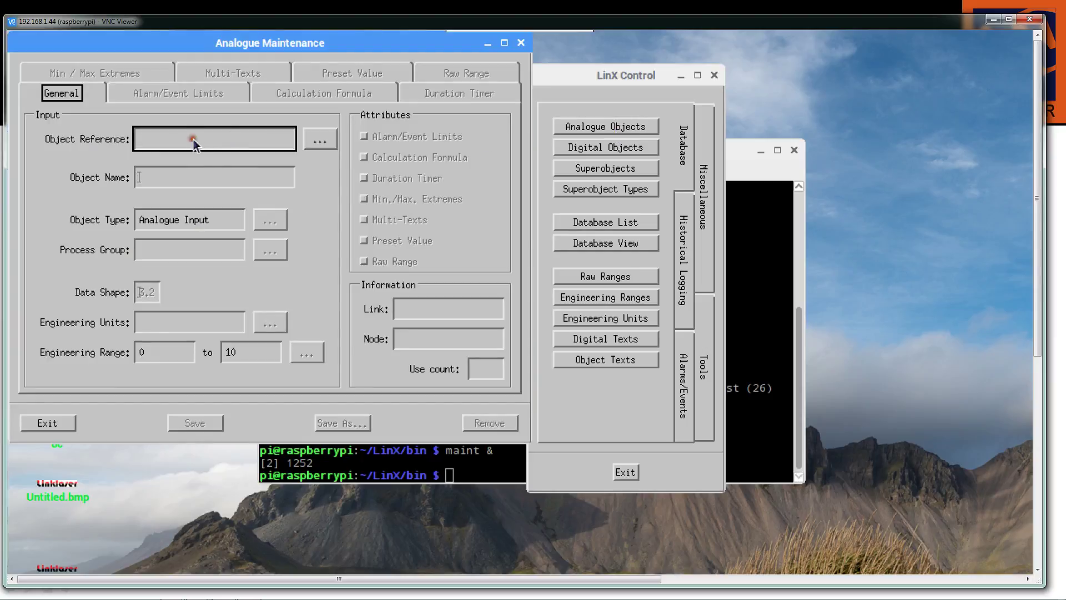
pyautogui.write('ST_AI_0')
pyautogui.press('Return')
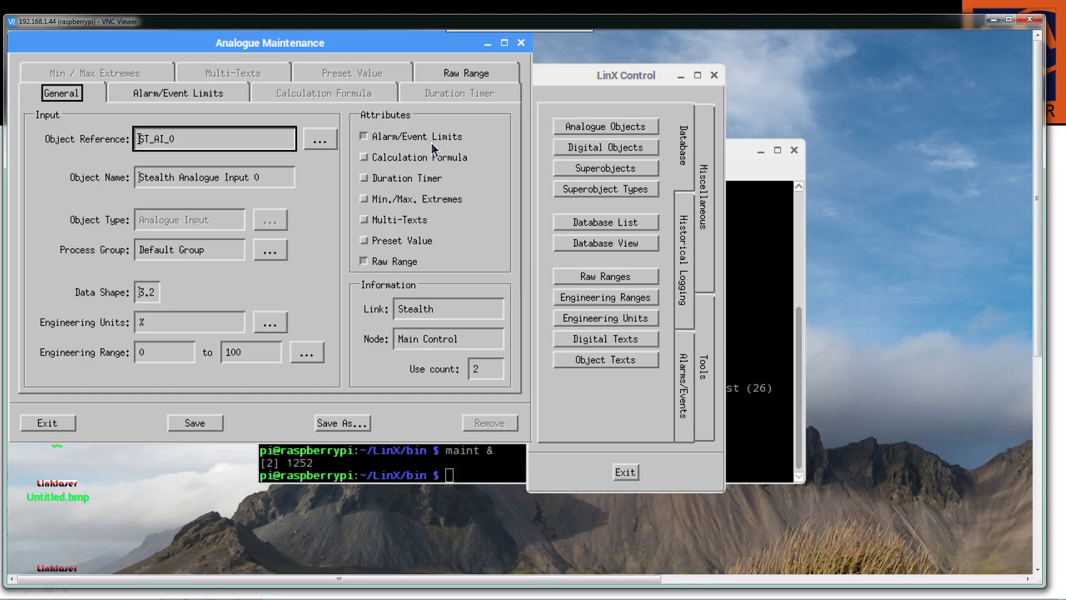
pyautogui.click(459, 71)
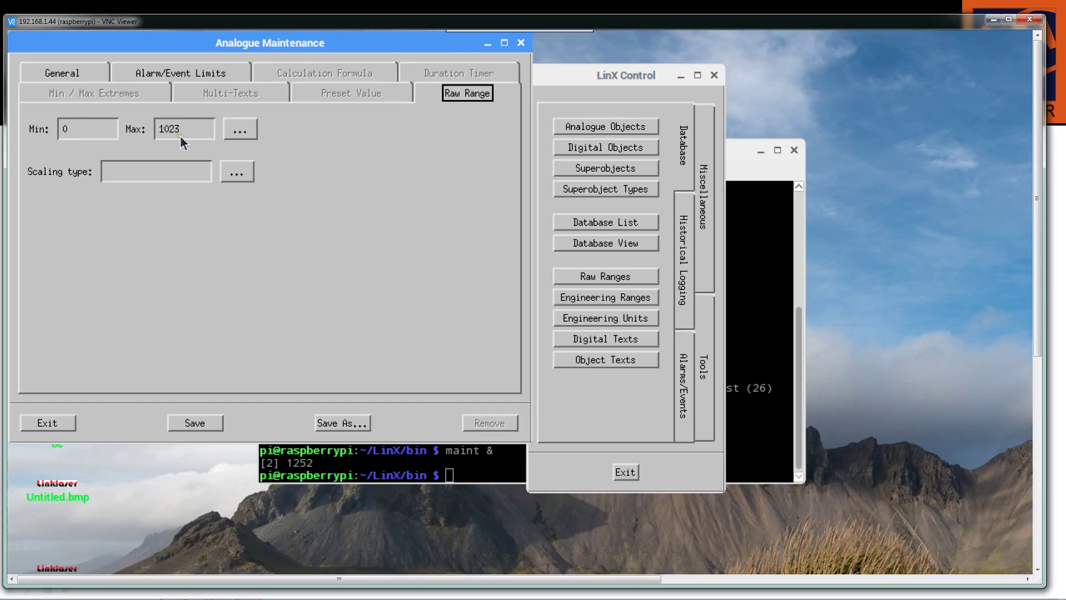
pyautogui.click(62, 72)
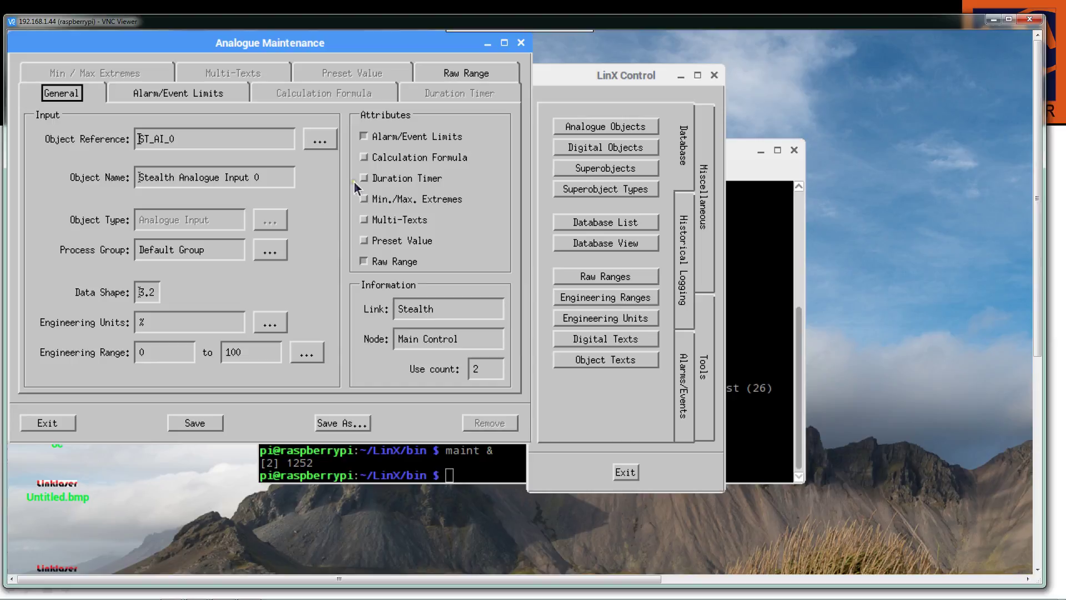
pyautogui.click(188, 91)
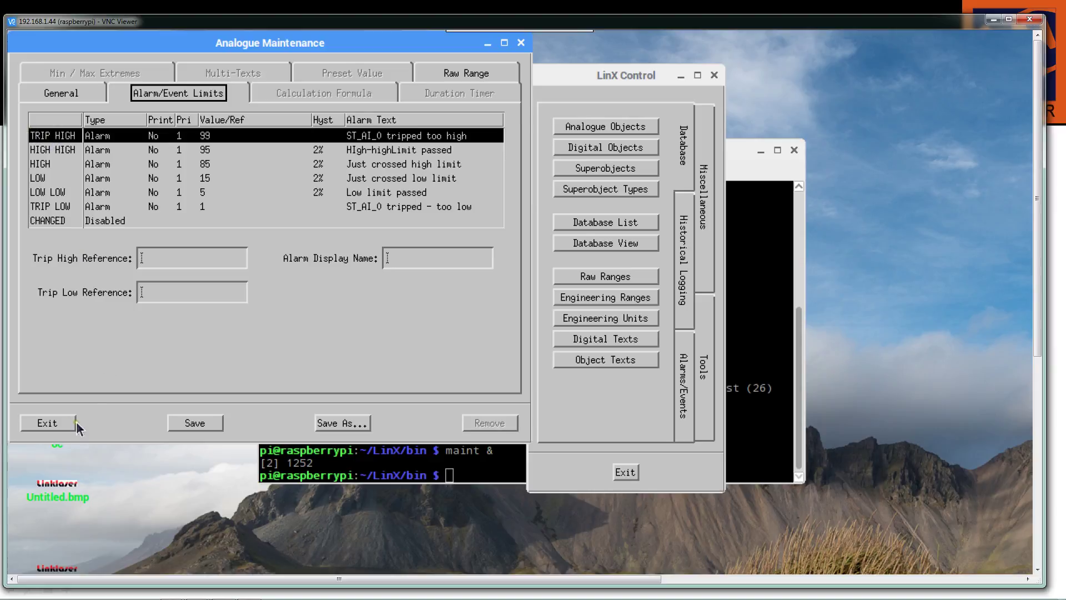
pyautogui.click(49, 423)
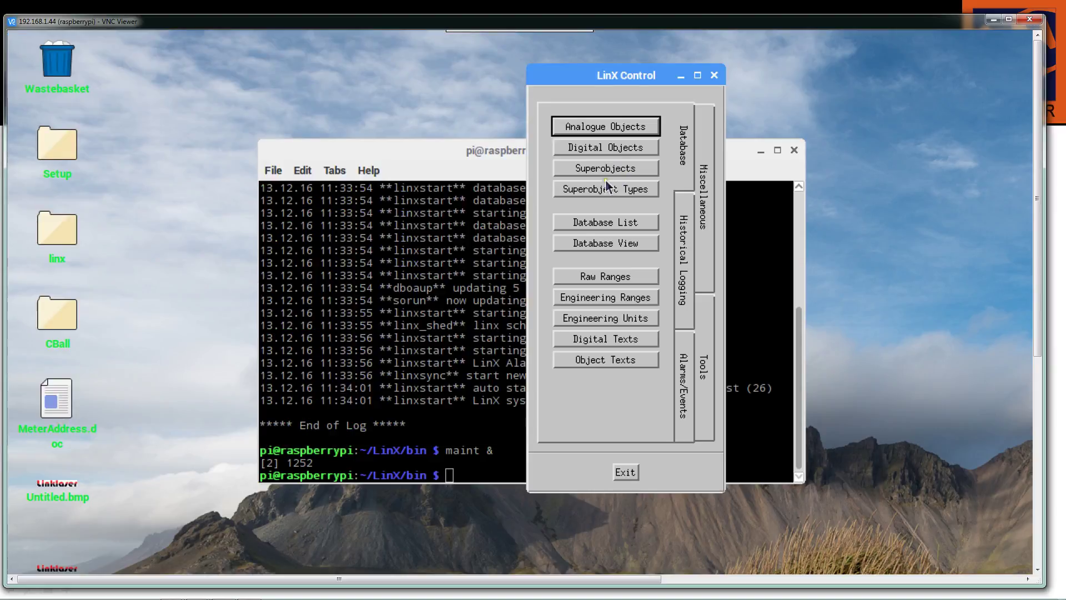
# Look up digital object ST_DI_0 in the digital object maintenance and close the remaining object maintenance window.
pyautogui.click(611, 147)
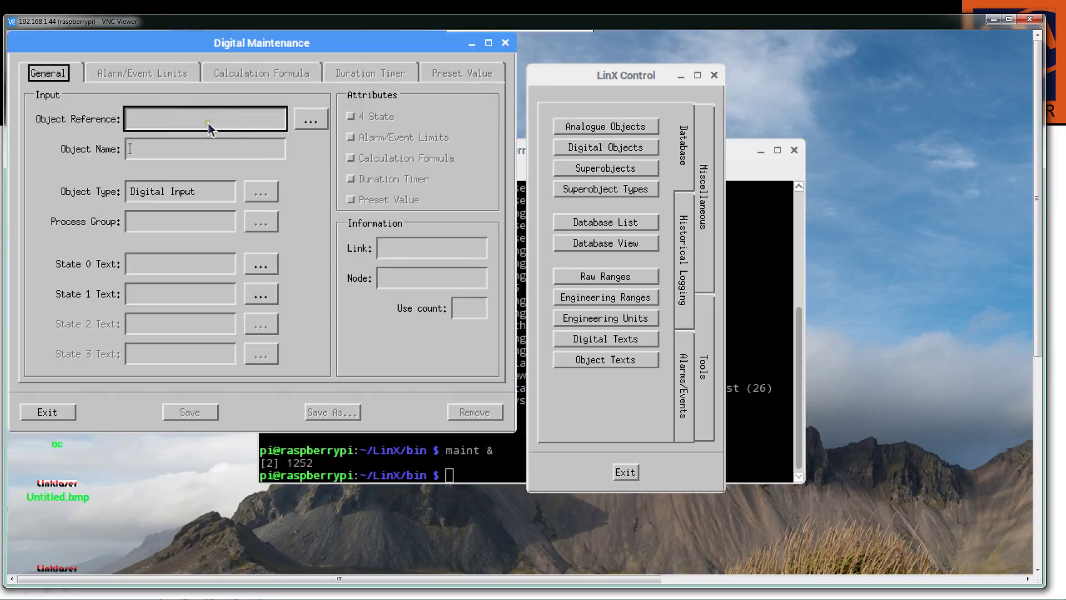
pyautogui.write('ST_DI_0')
pyautogui.press('Return')
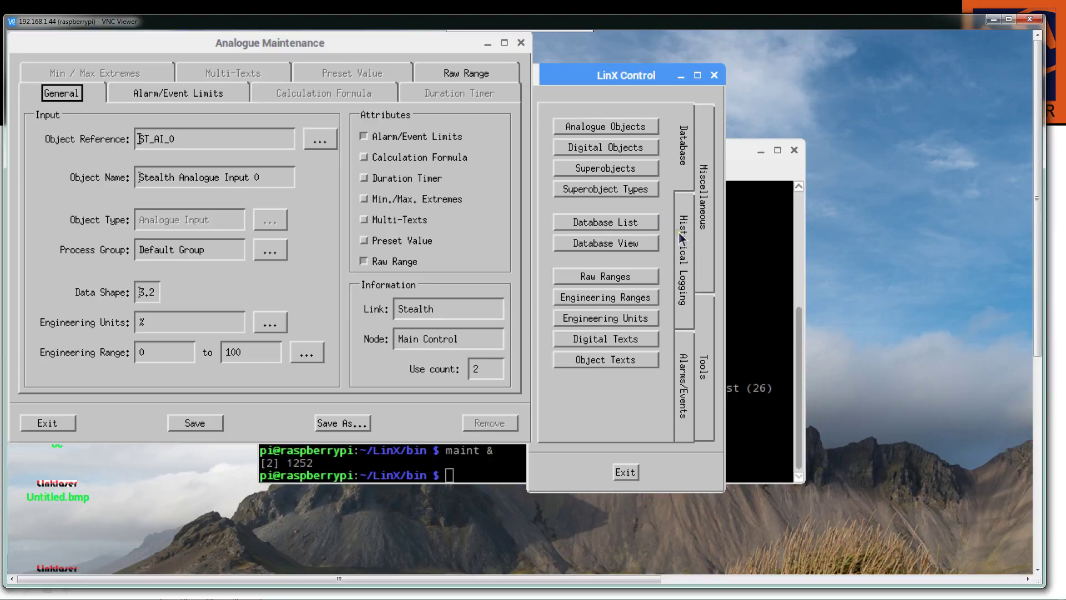
pyautogui.click(58, 424)
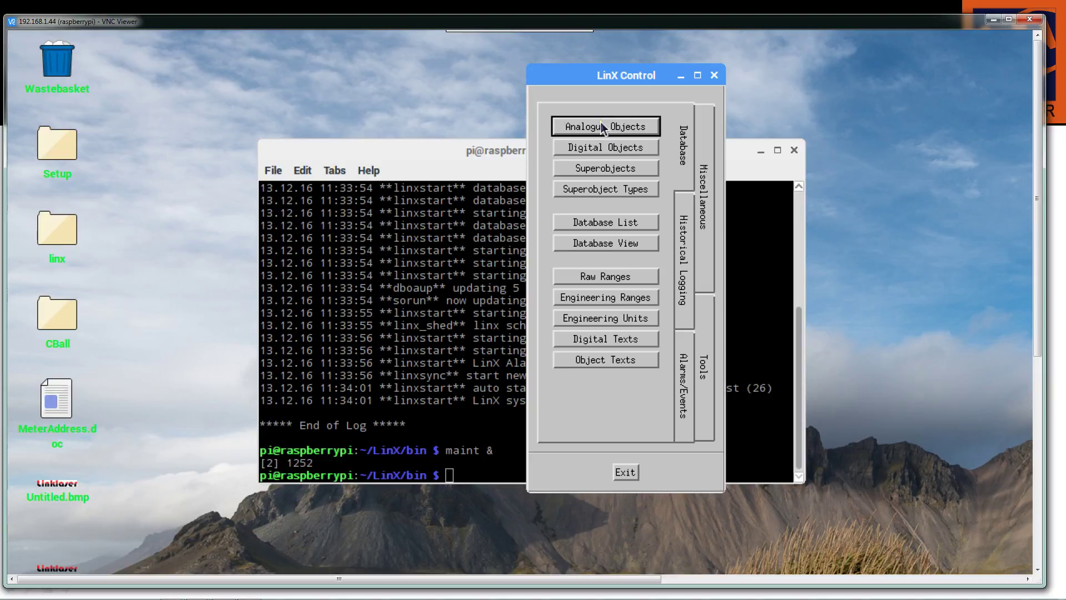
# Open the data acquisition links and show the node definitions for the Stealth link.
pyautogui.click(706, 203)
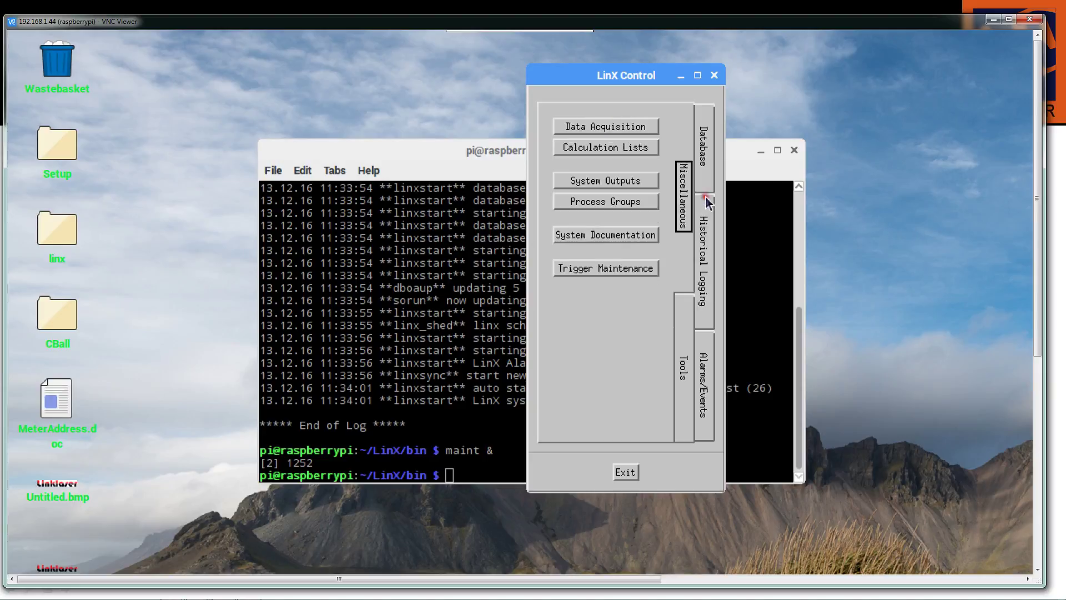
pyautogui.click(595, 126)
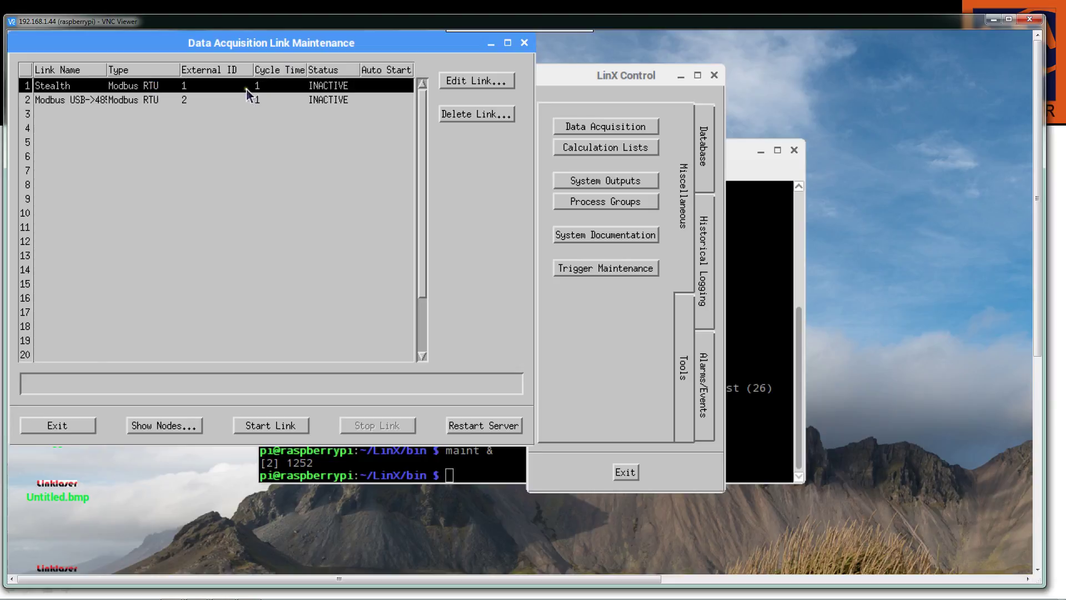
pyautogui.click(163, 426)
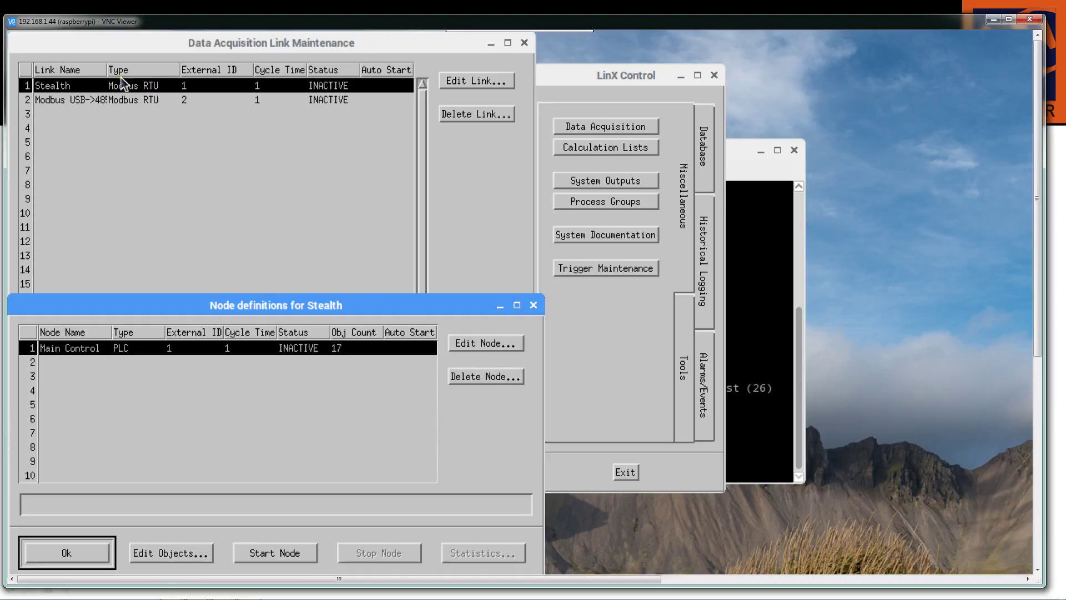
pyautogui.moveTo(172, 305); pyautogui.dragTo(253, 130)
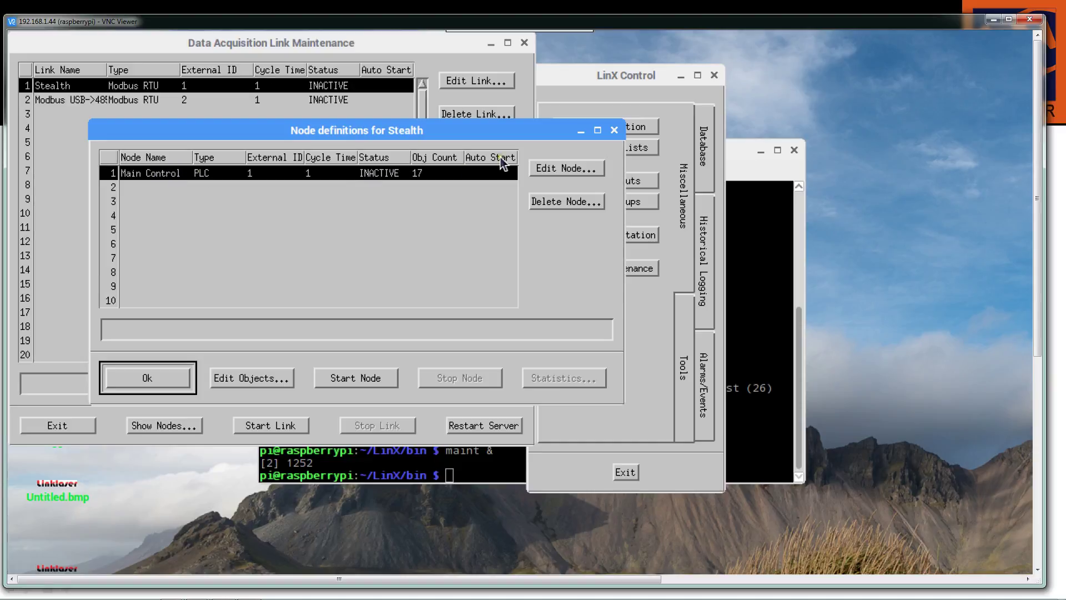
# Confirm PLC as the Main Control node's type, accept its definition and close the Stealth node definitions.
pyautogui.click(574, 174)
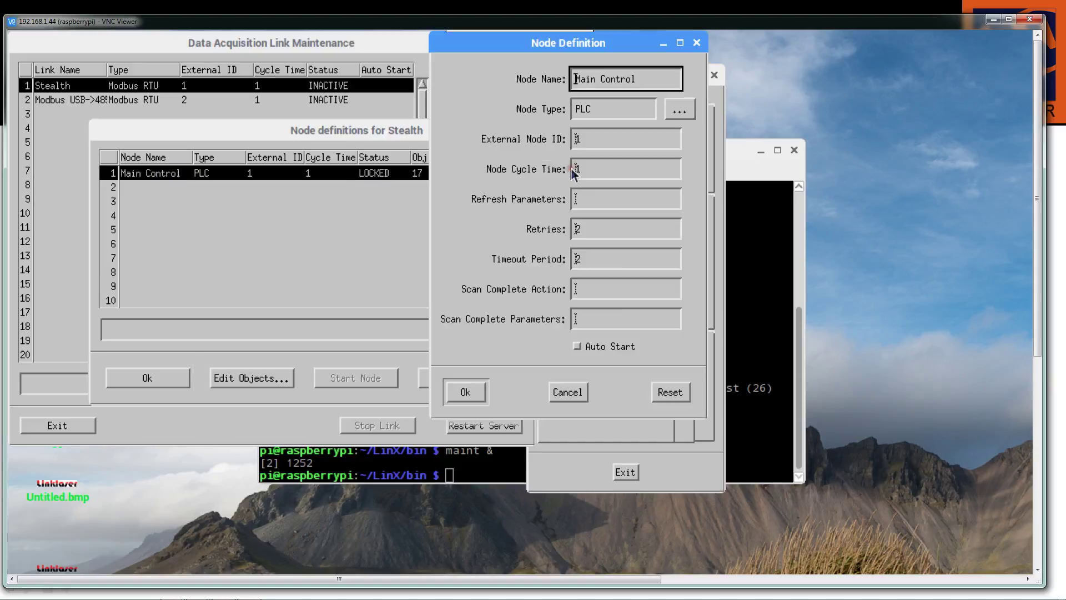
pyautogui.click(687, 111)
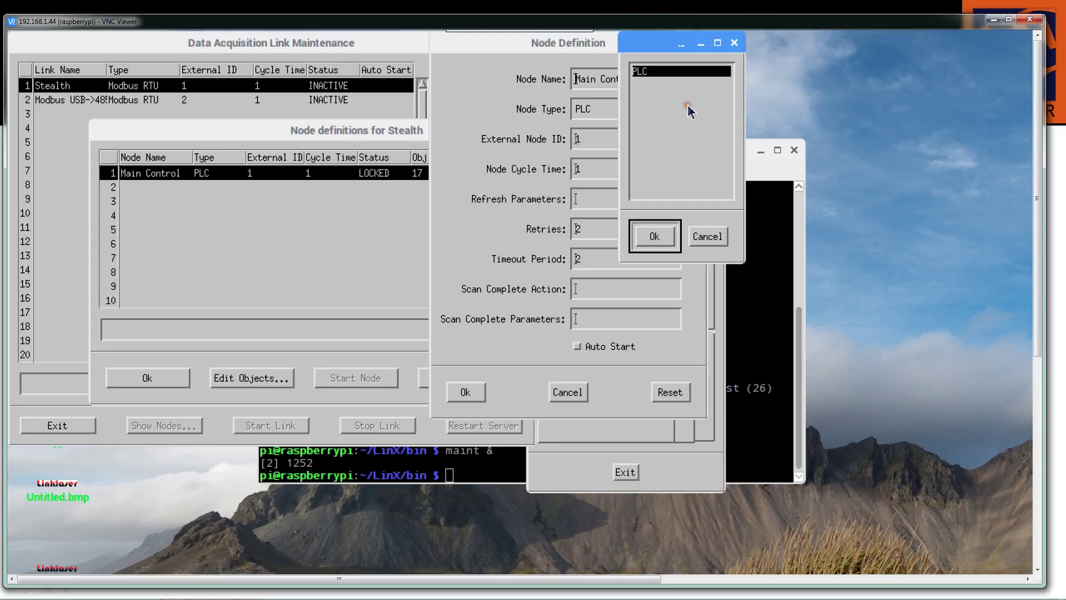
pyautogui.click(656, 238)
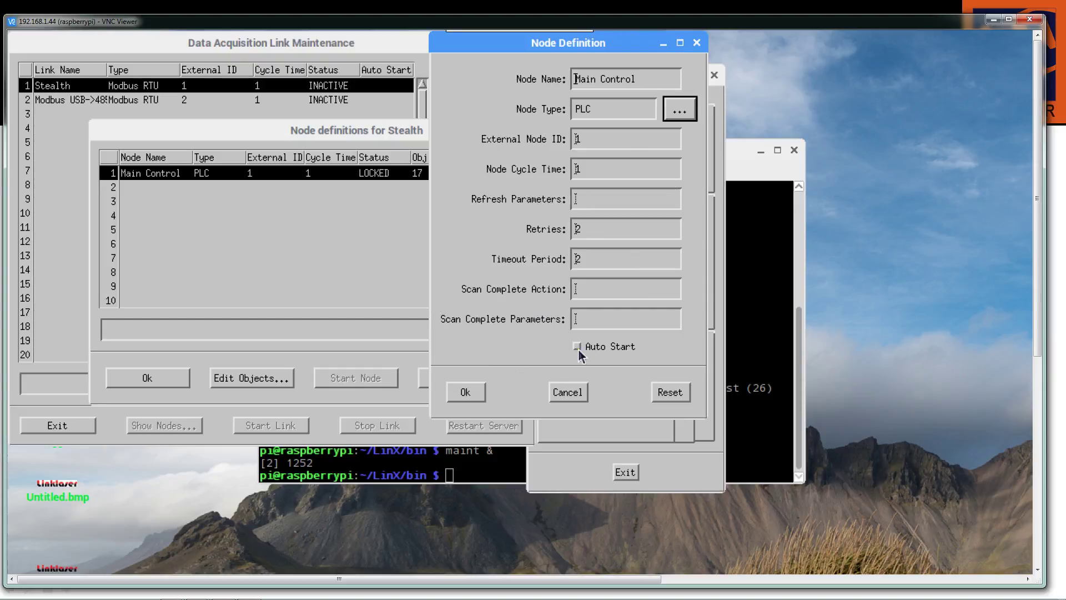
pyautogui.click(468, 393)
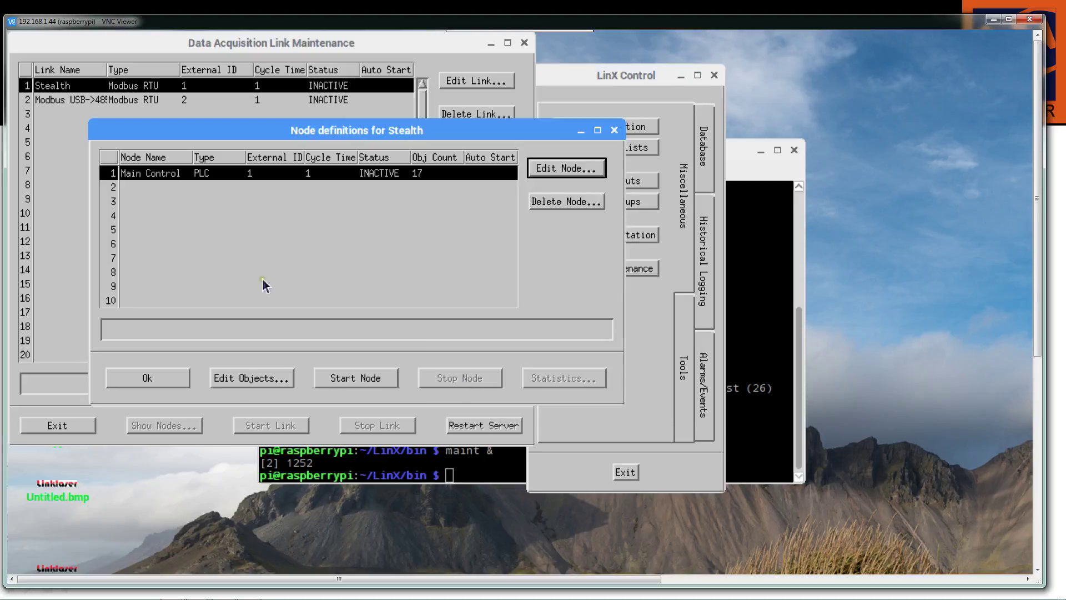
pyautogui.click(147, 378)
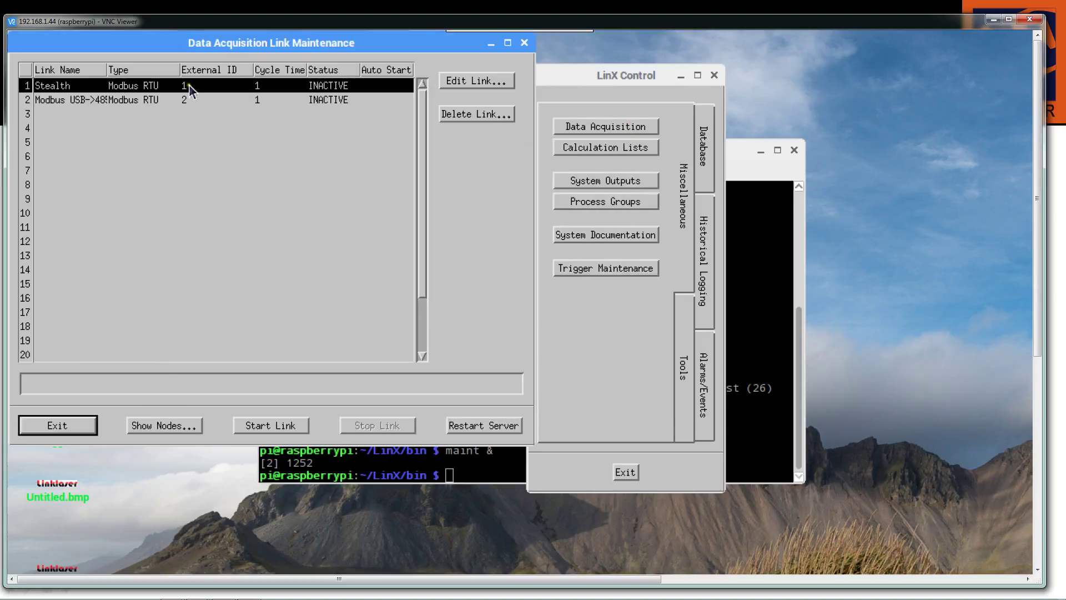
# Try MODBUS TCP as the Stealth link's type in its link definition and cancel the change.
pyautogui.click(481, 83)
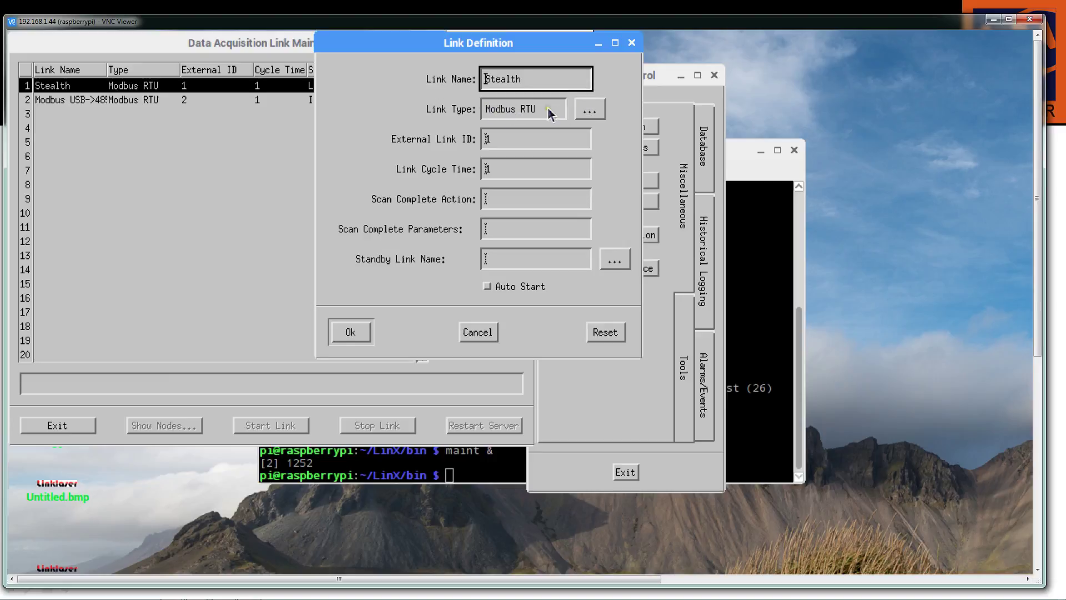
pyautogui.click(591, 111)
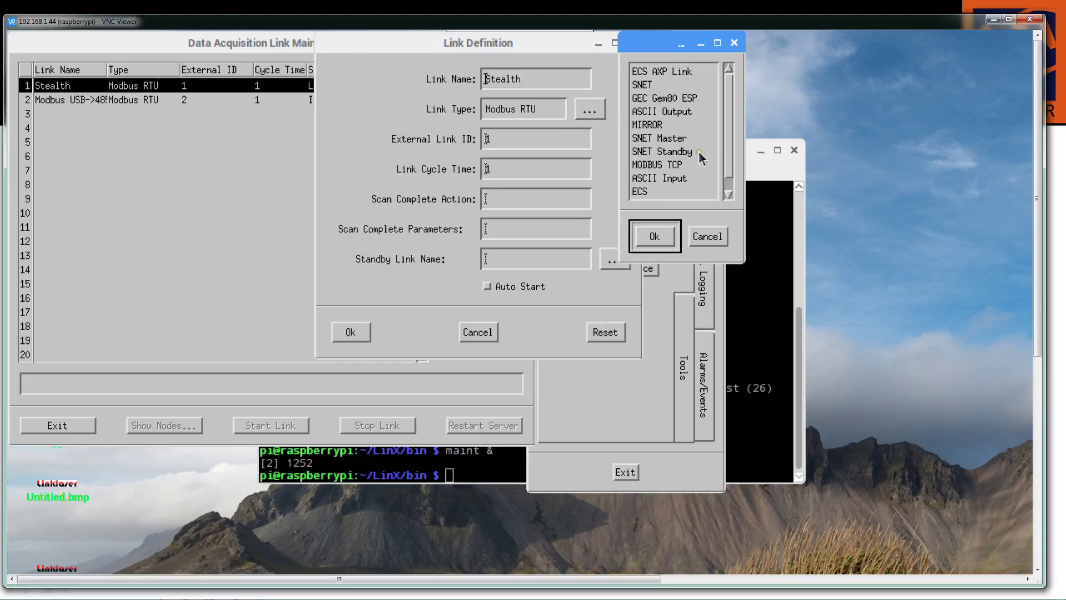
pyautogui.scroll(-1, 725, 127)
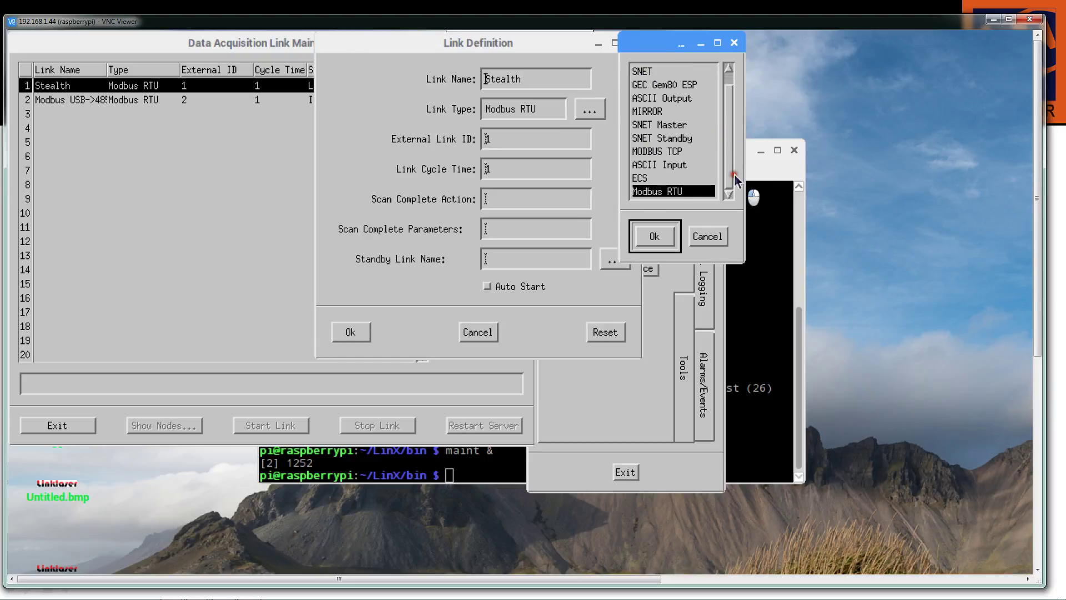
pyautogui.click(657, 152)
pyautogui.click(664, 235)
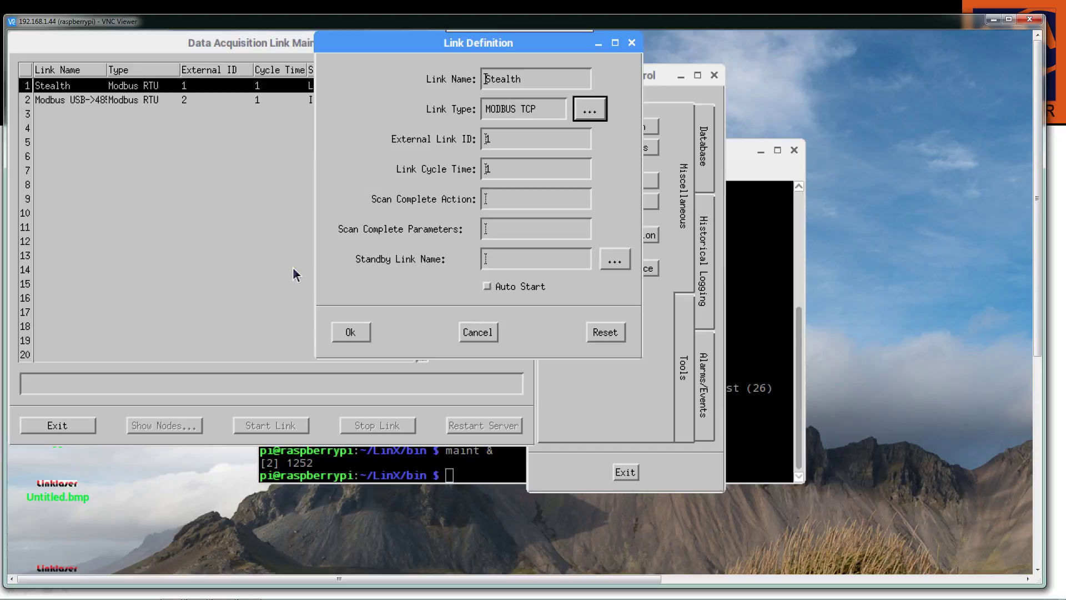
pyautogui.click(488, 334)
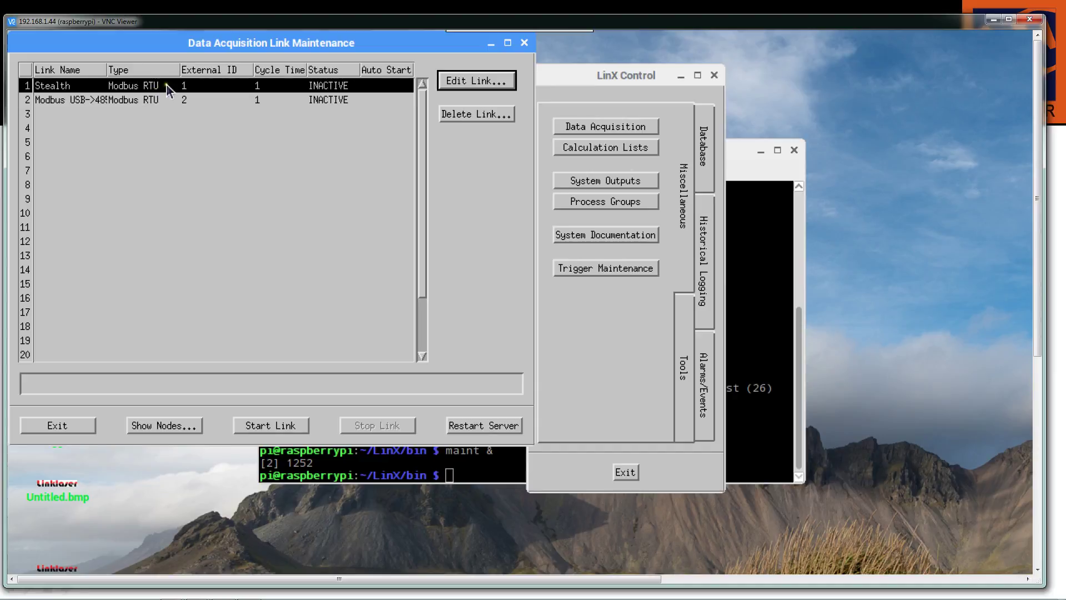
# Open the object definitions of the Stealth link's Main Control node and examine the whole list of input and output references.
pyautogui.click(164, 427)
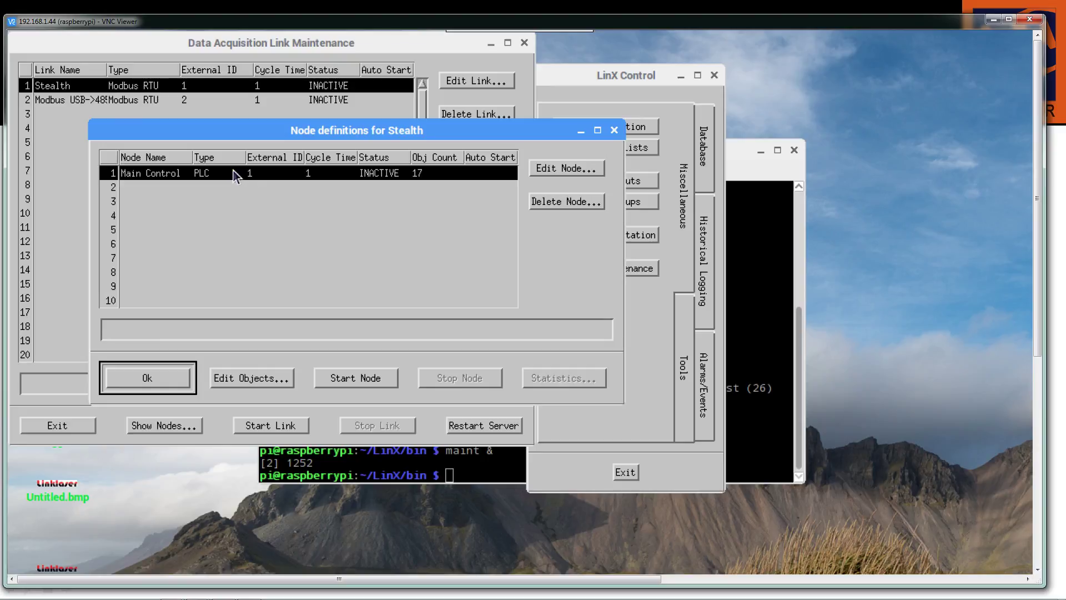
pyautogui.click(263, 382)
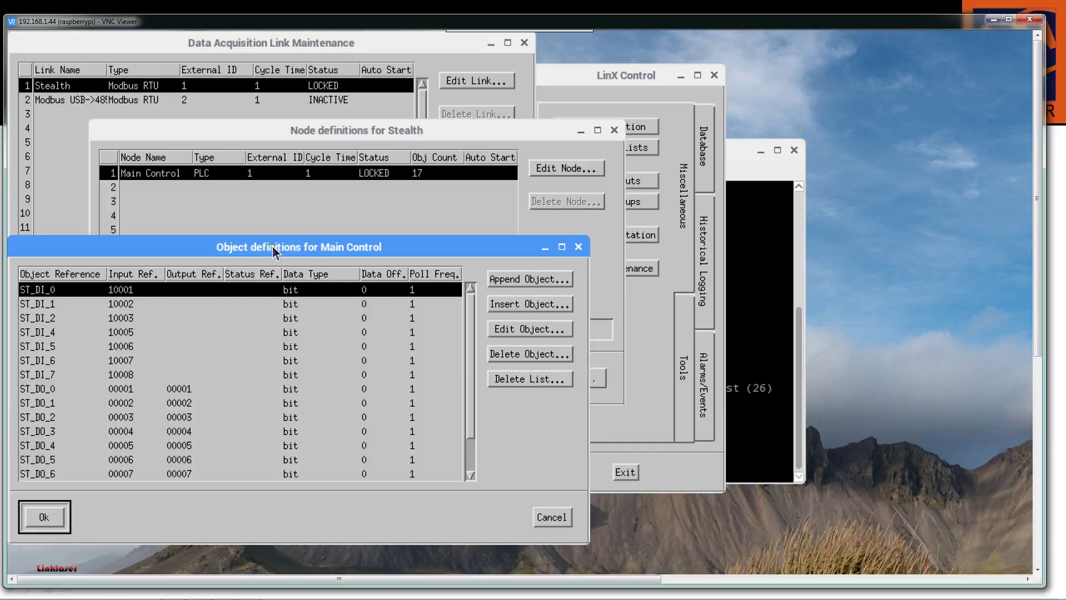
pyautogui.moveTo(174, 251); pyautogui.dragTo(482, 123)
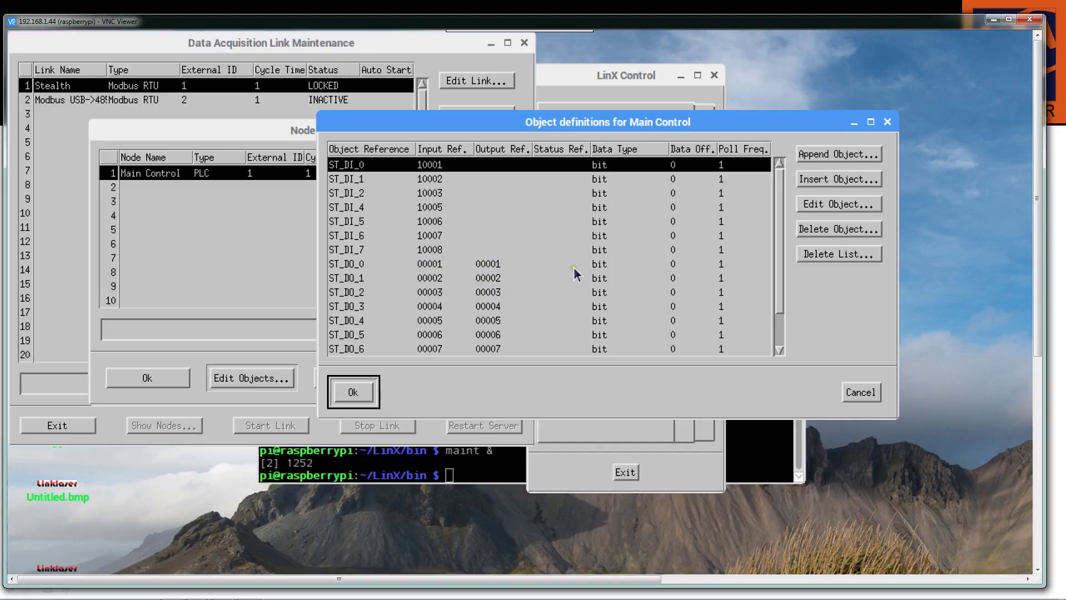
pyautogui.moveTo(782, 284); pyautogui.dragTo(781, 339)
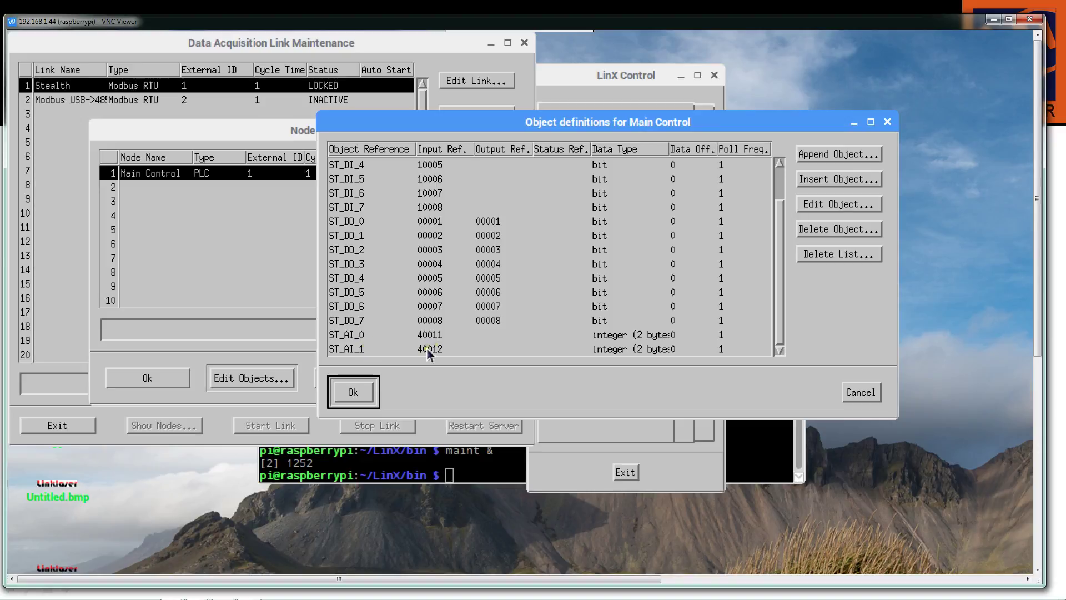
# Inspect the ST_AI_0 object's definition and its data type options, keep integer (2 bytes) and close the Main Control object definitions.
pyautogui.click(434, 335)
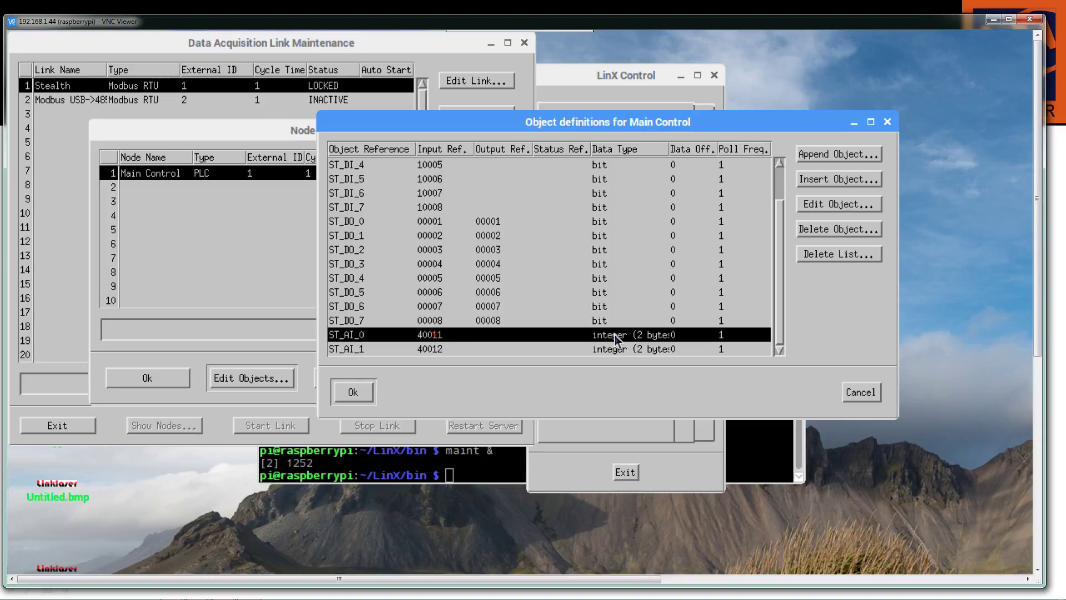
pyautogui.click(851, 204)
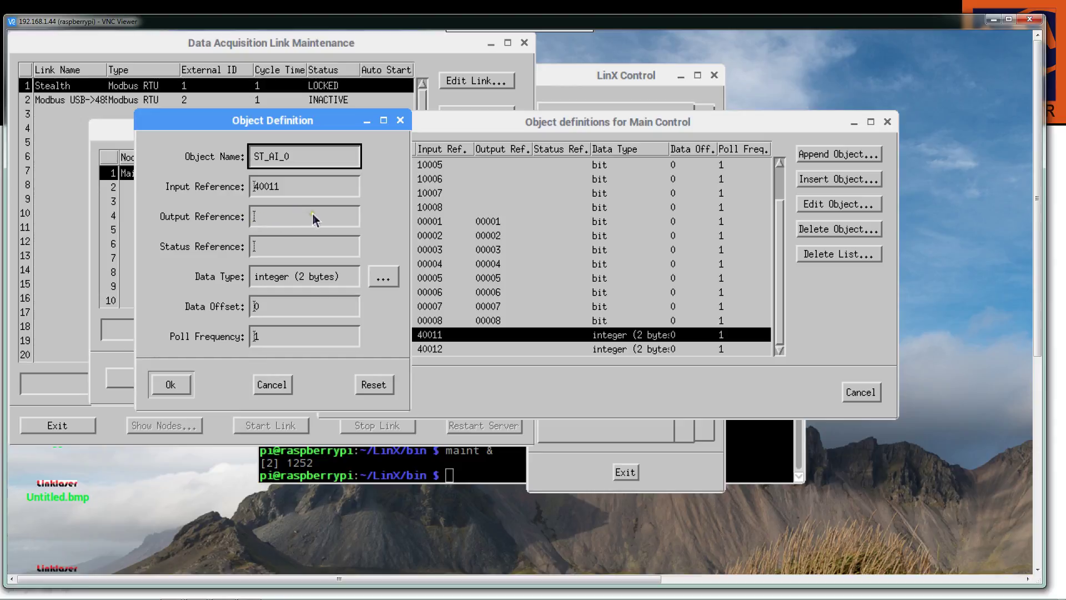
pyautogui.click(383, 277)
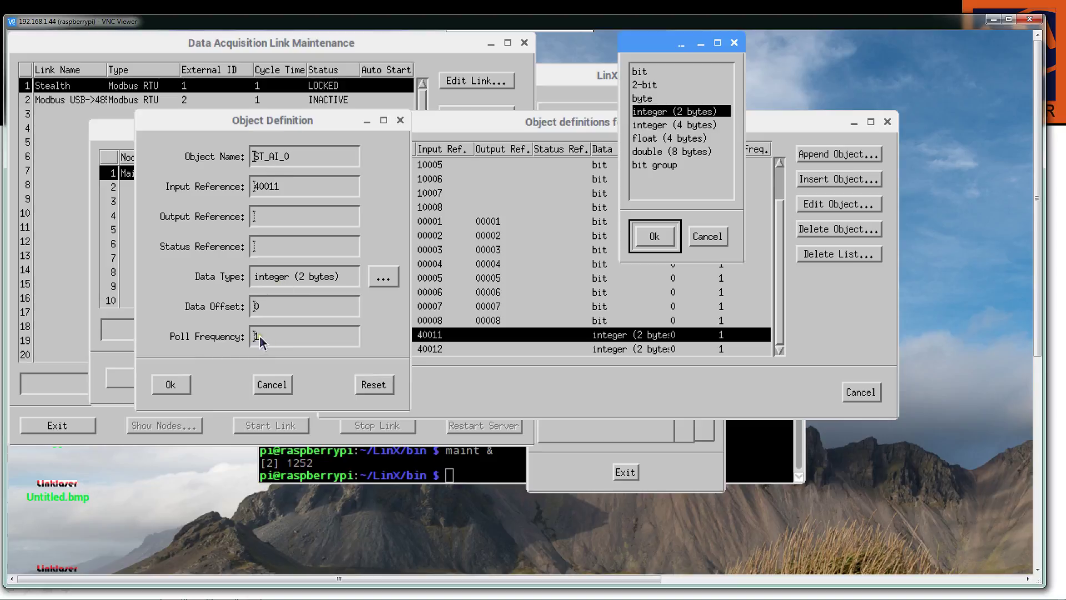
pyautogui.click(173, 385)
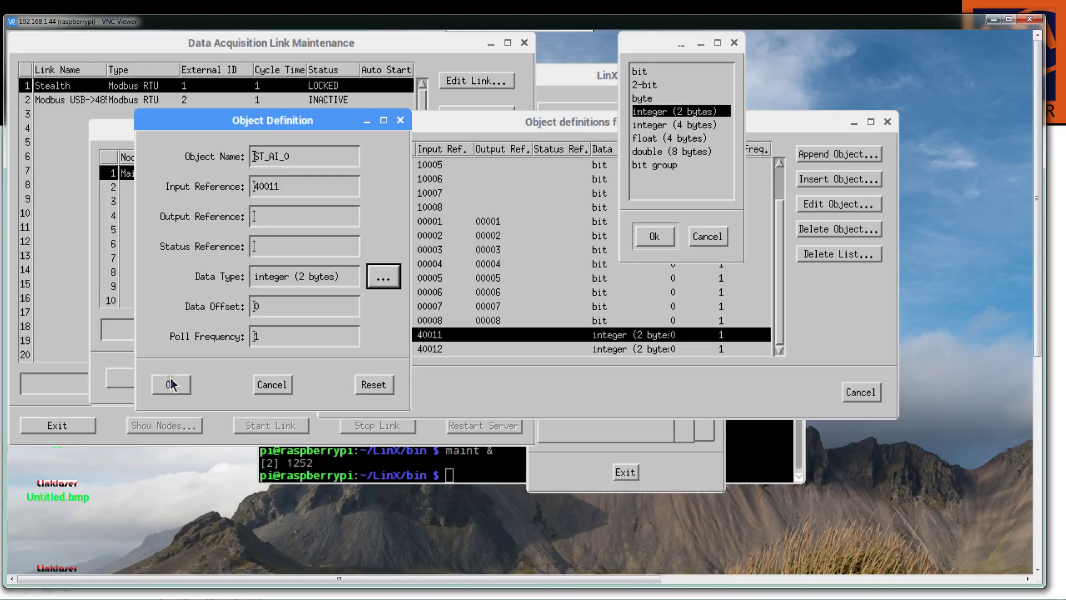
pyautogui.click(173, 385)
pyautogui.click(662, 237)
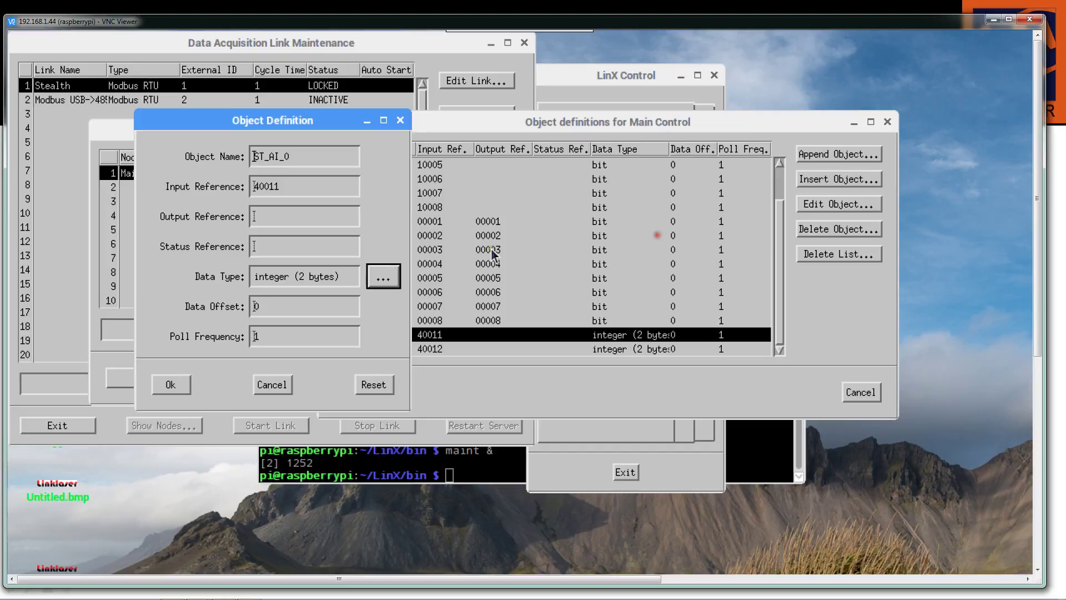
pyautogui.click(178, 385)
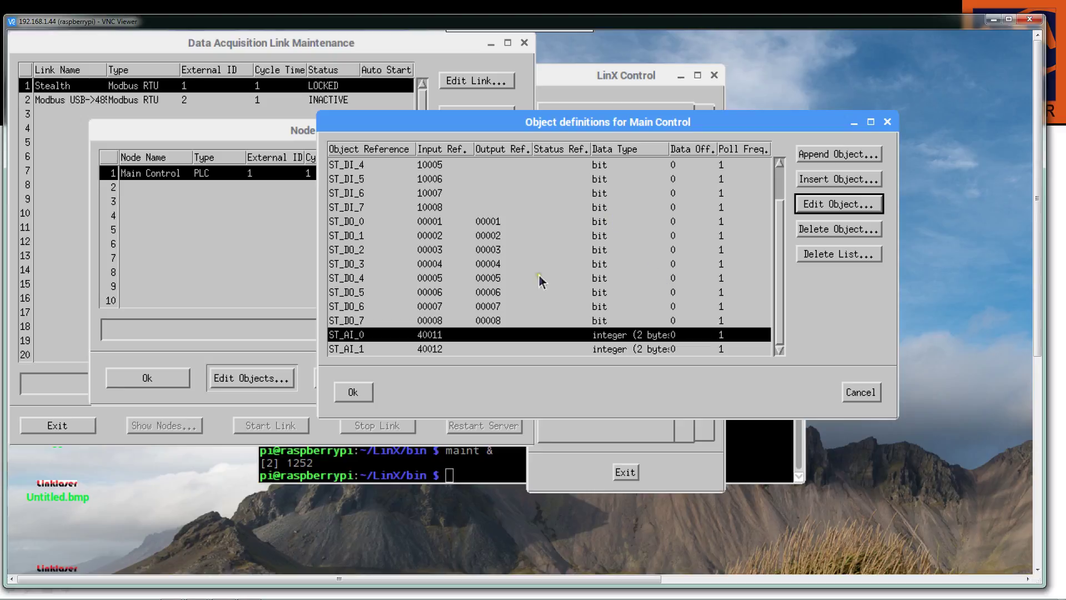
pyautogui.click(359, 392)
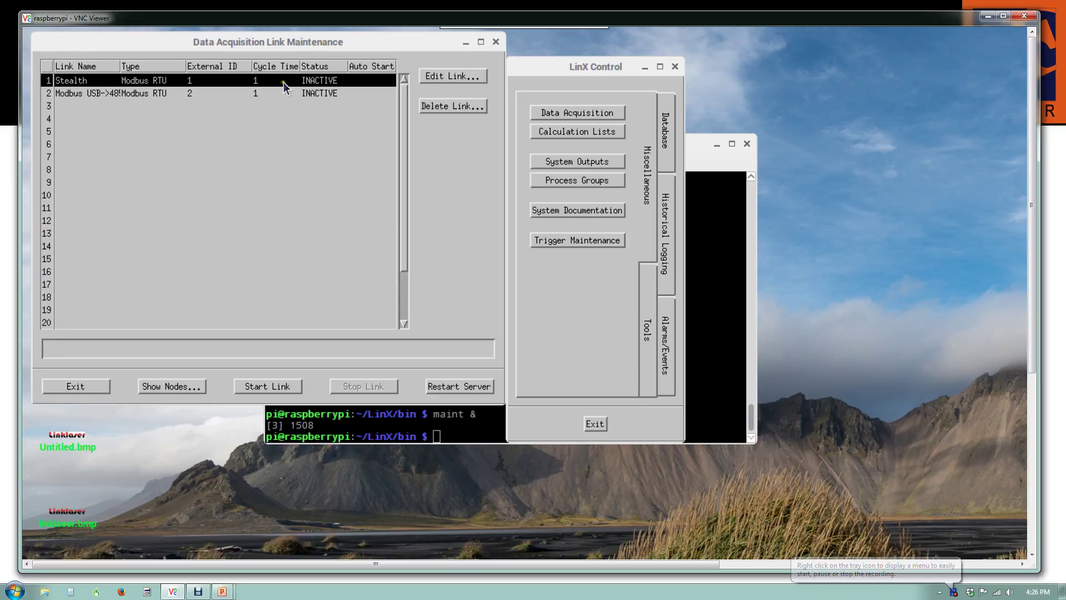
# Restart the data acquisition link server and start the Stealth link.
pyautogui.click(473, 387)
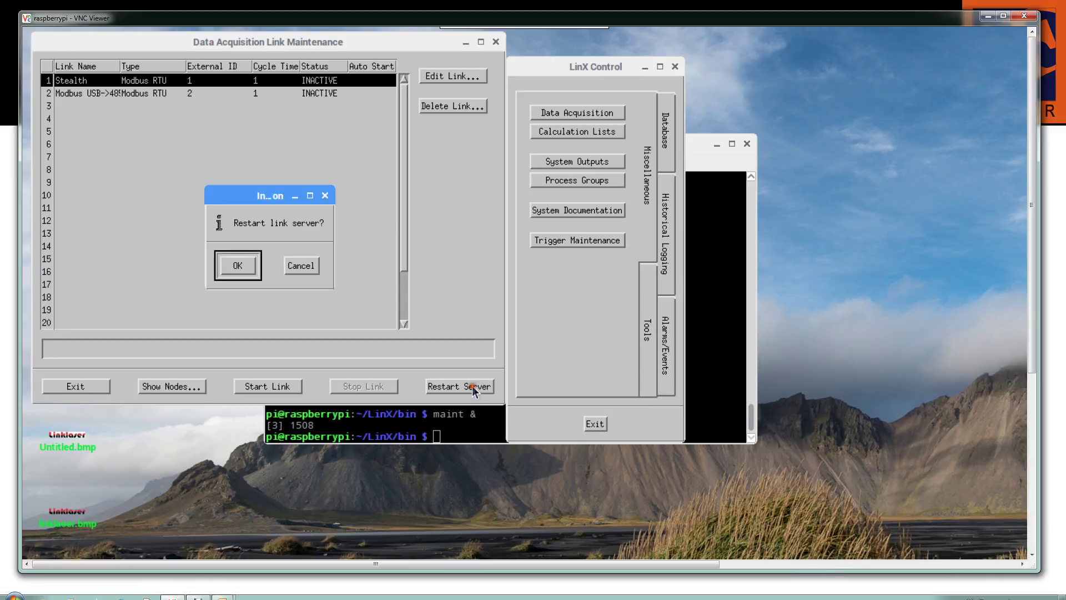
pyautogui.click(234, 266)
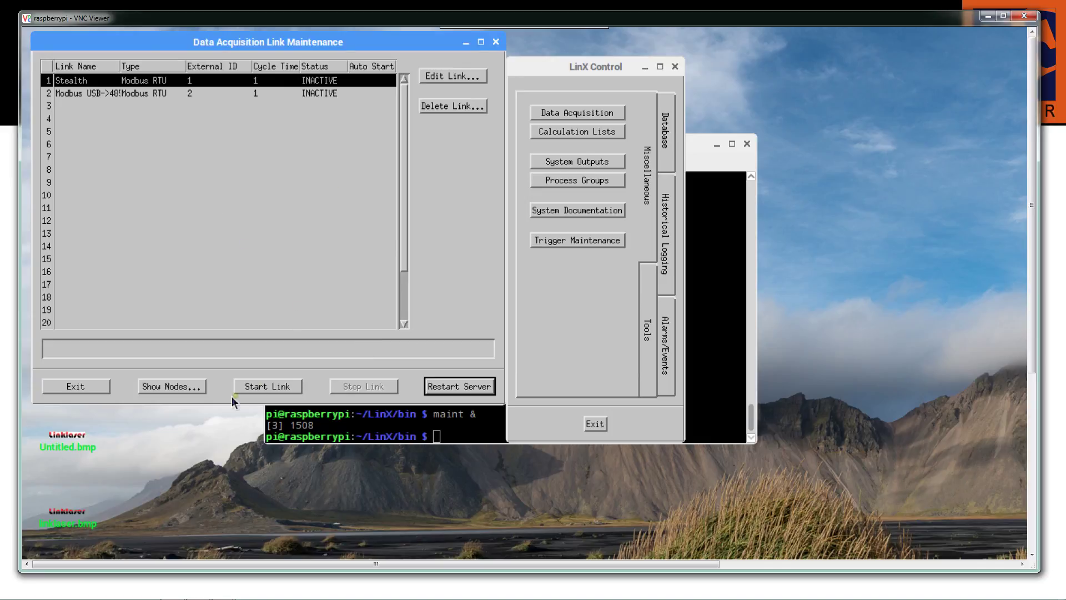
pyautogui.click(268, 387)
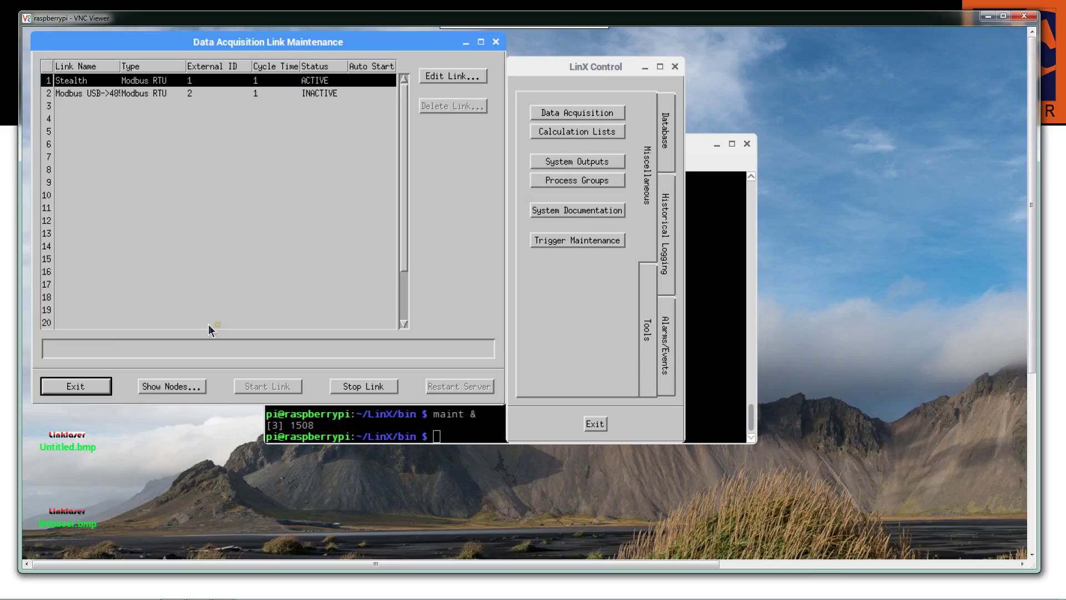
# Show the Stealth link's node definitions and open the statistics of its Main Control node.
pyautogui.click(188, 386)
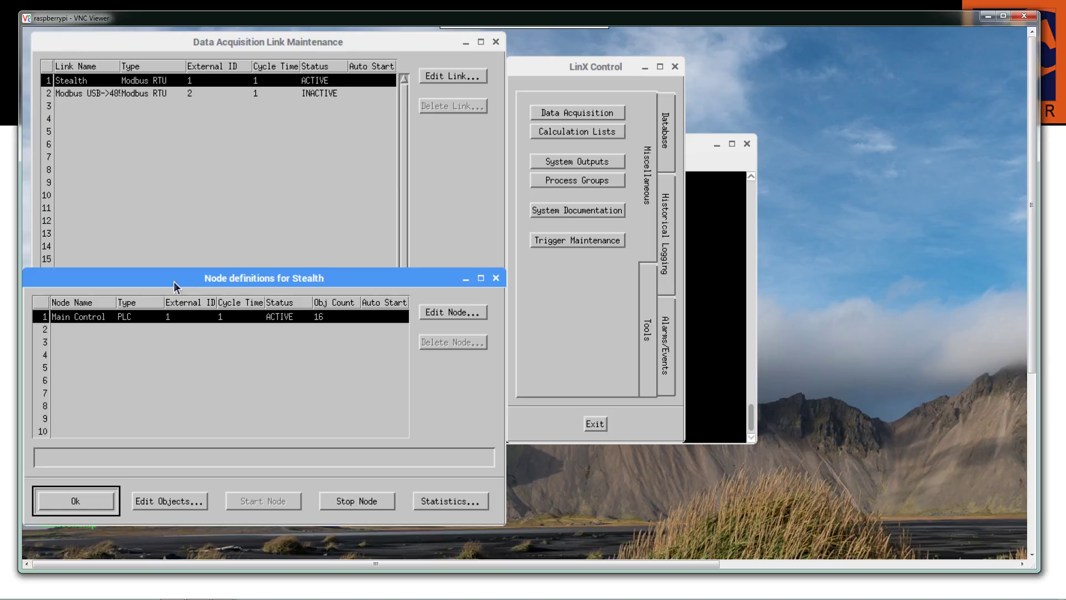
pyautogui.moveTo(178, 284); pyautogui.dragTo(386, 210)
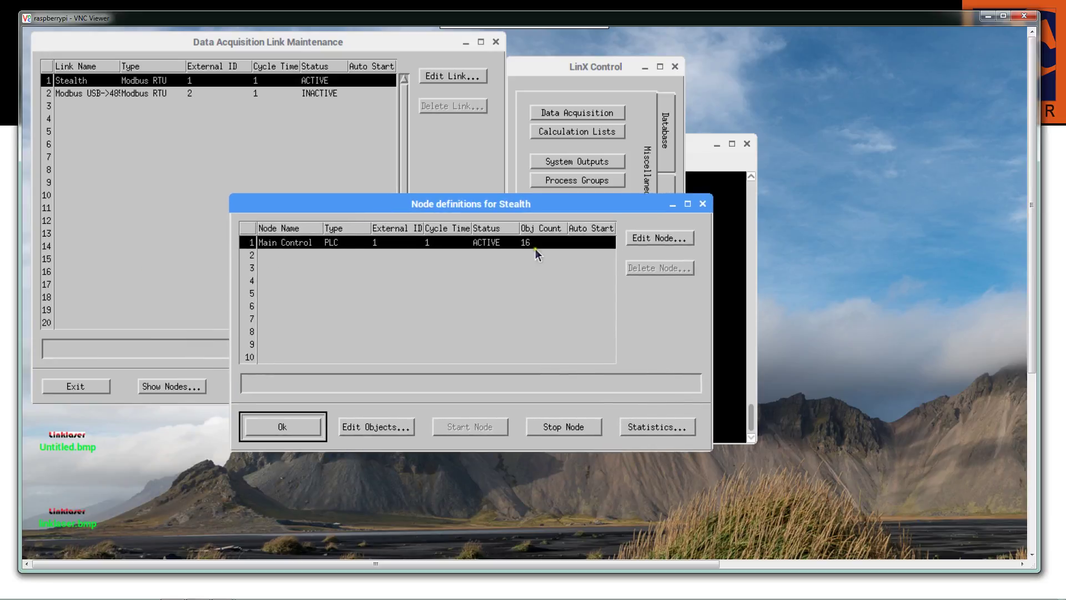
pyautogui.click(655, 424)
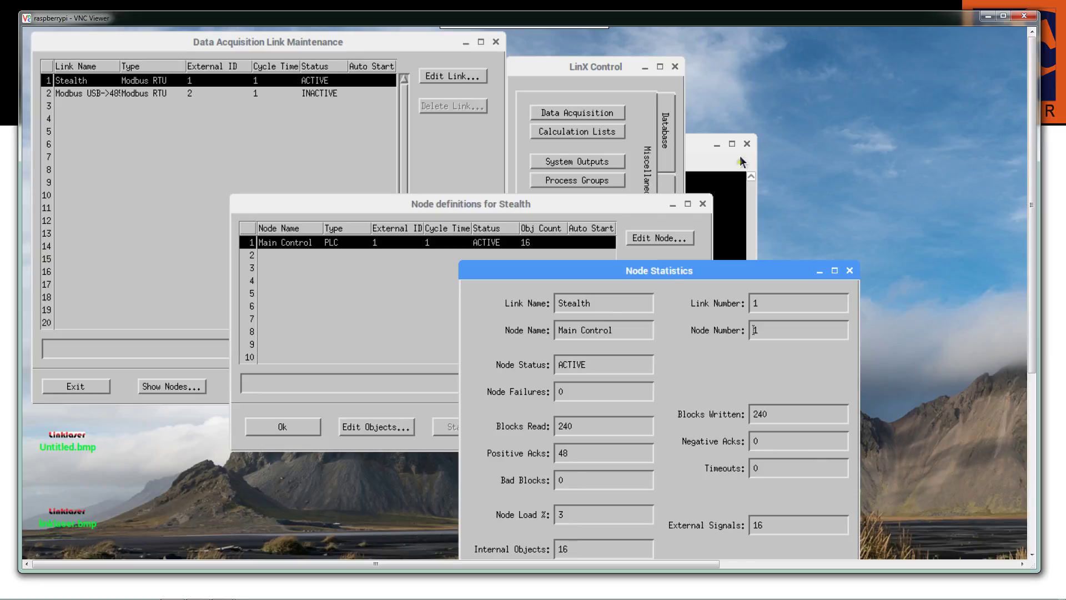
# Display the Modbus communication log with the vlog command in the terminal and minimise the terminal.
pyautogui.click(698, 146)
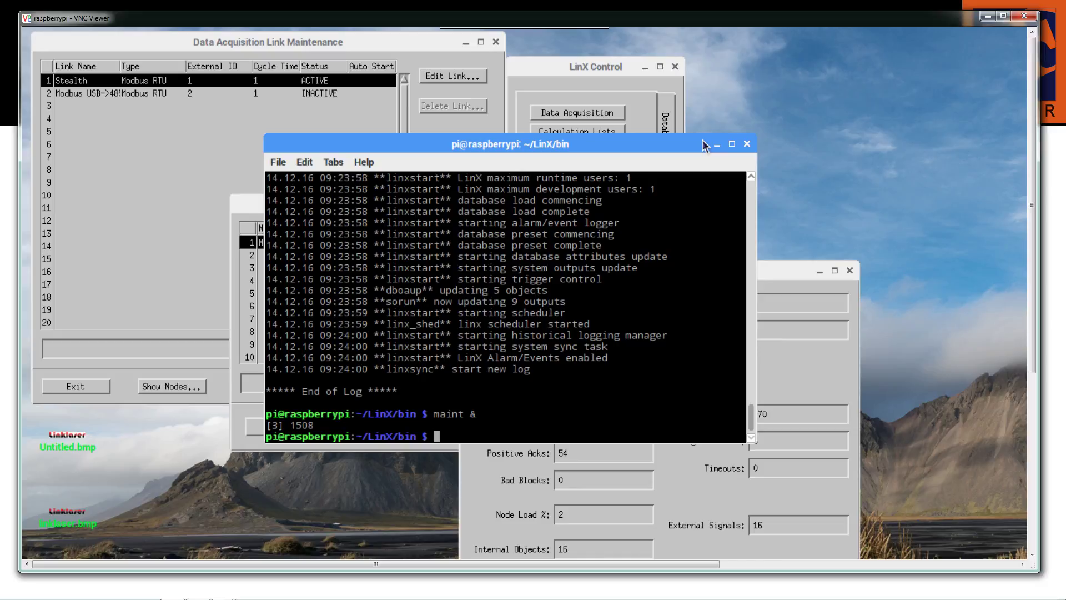
pyautogui.write('vlog')
pyautogui.press('Return')
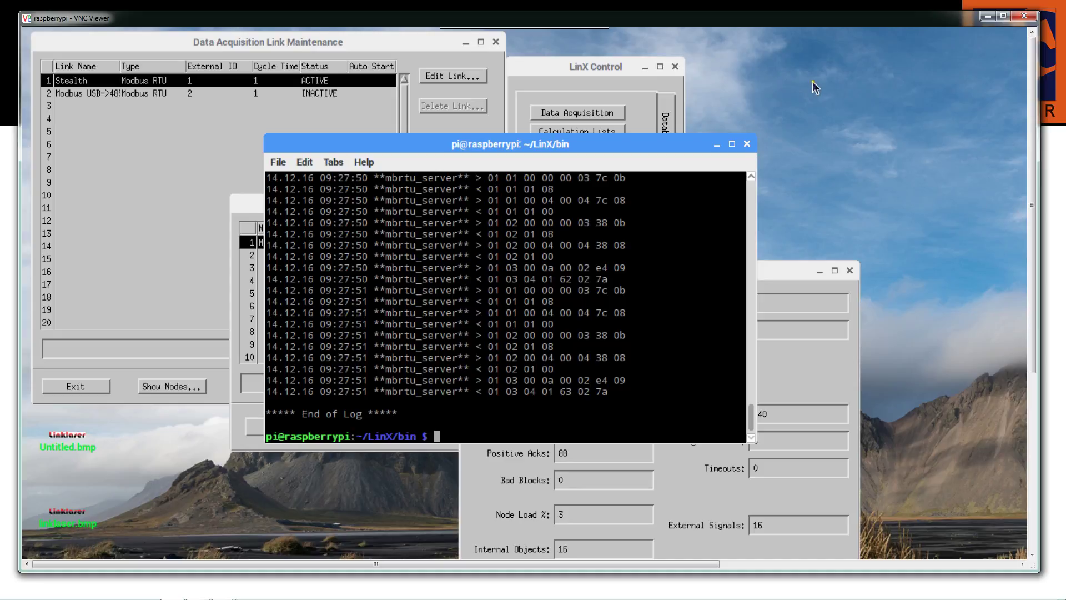
pyautogui.click(716, 146)
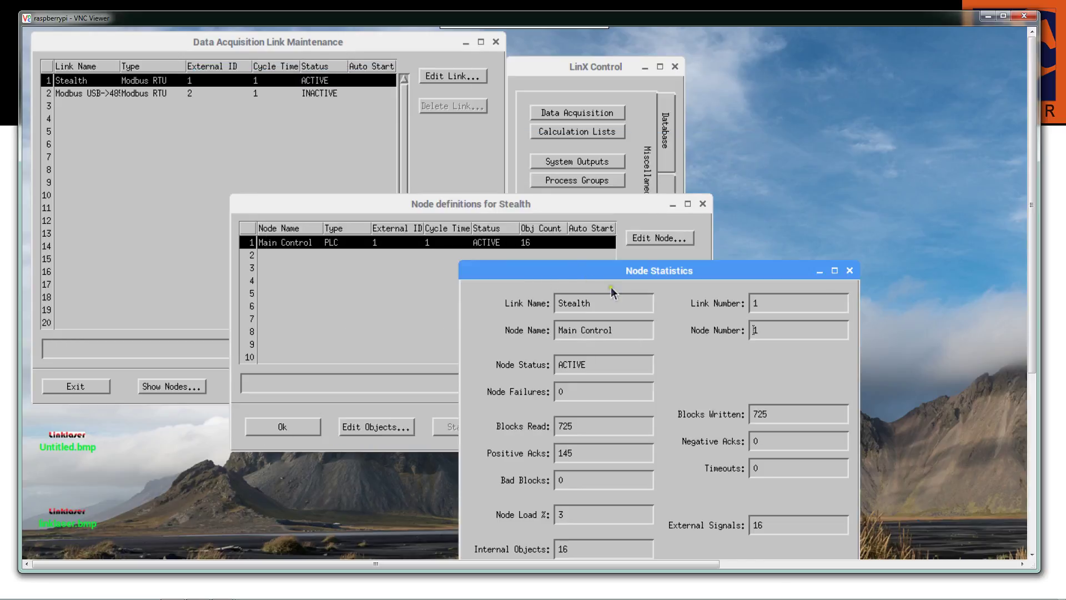
# Close the node statistics and Stealth node definitions and open the Database View from LinX Control.
pyautogui.click(850, 270)
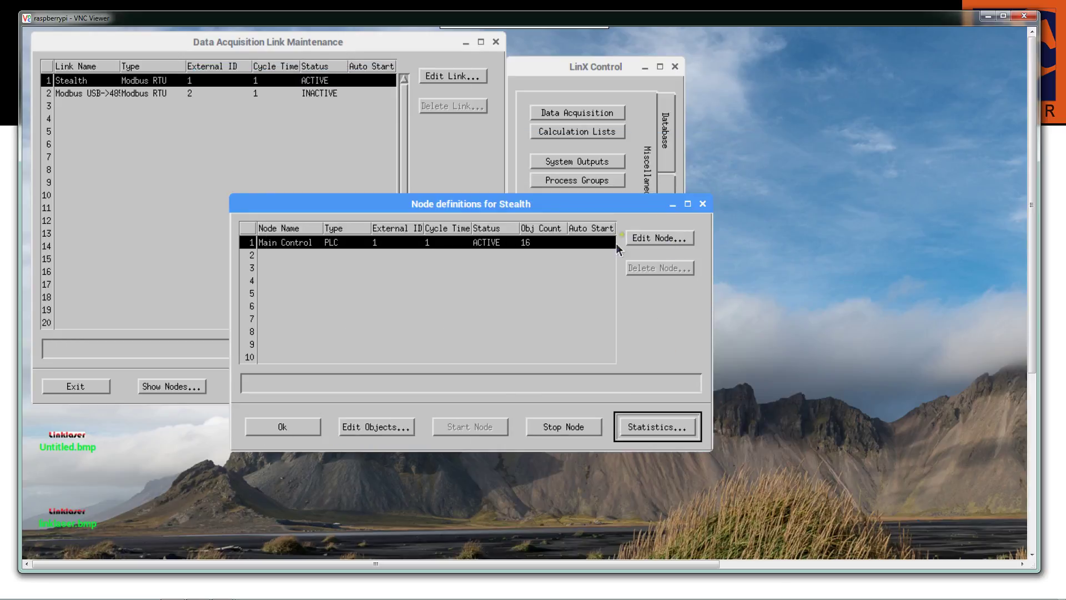
pyautogui.click(284, 427)
pyautogui.moveTo(385, 49); pyautogui.dragTo(388, 131)
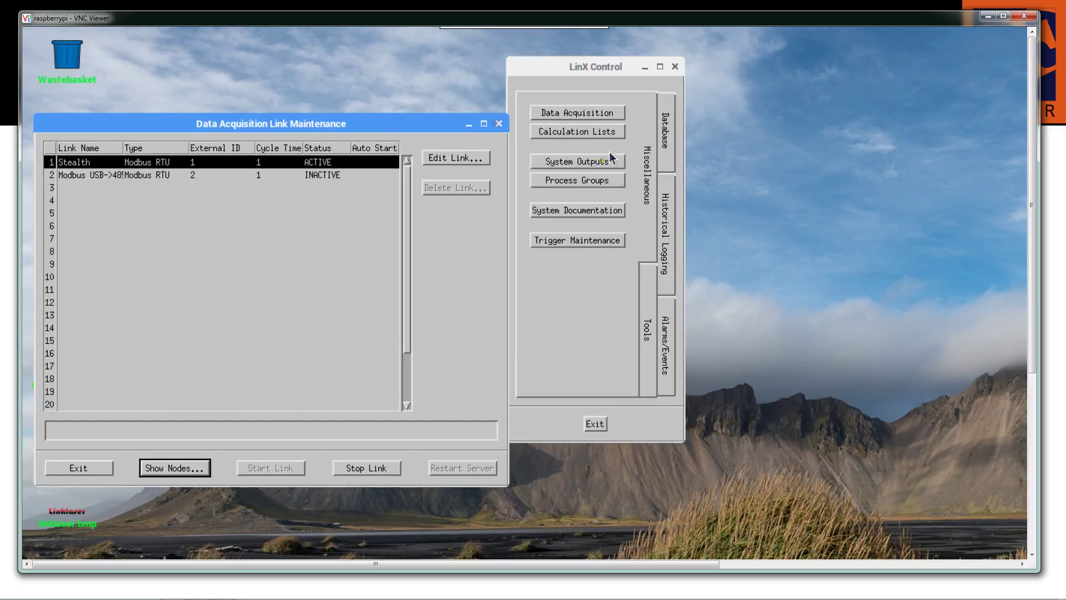
pyautogui.click(665, 131)
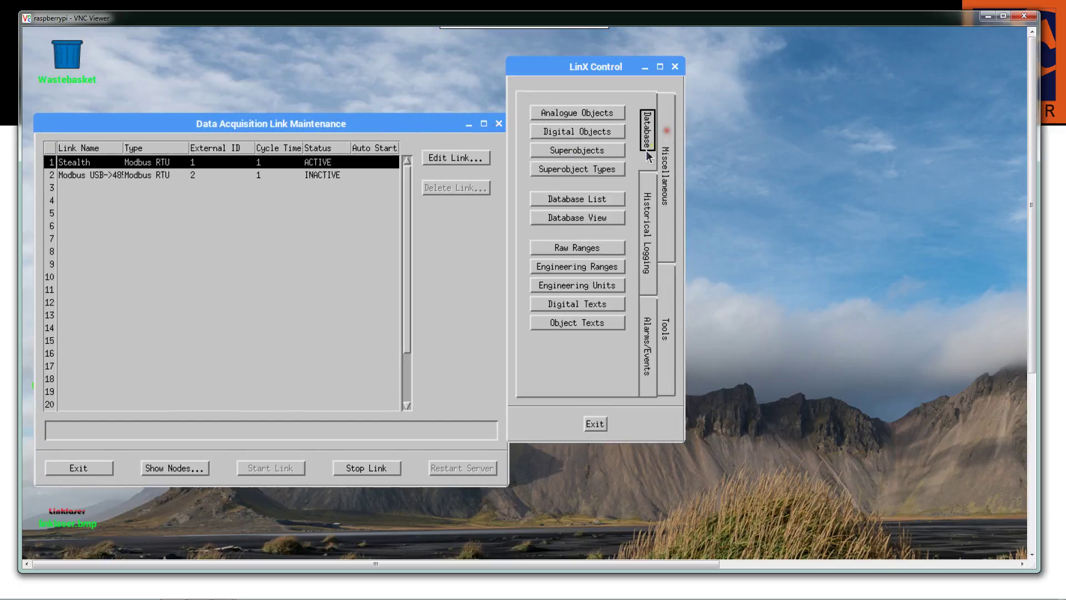
pyautogui.click(588, 217)
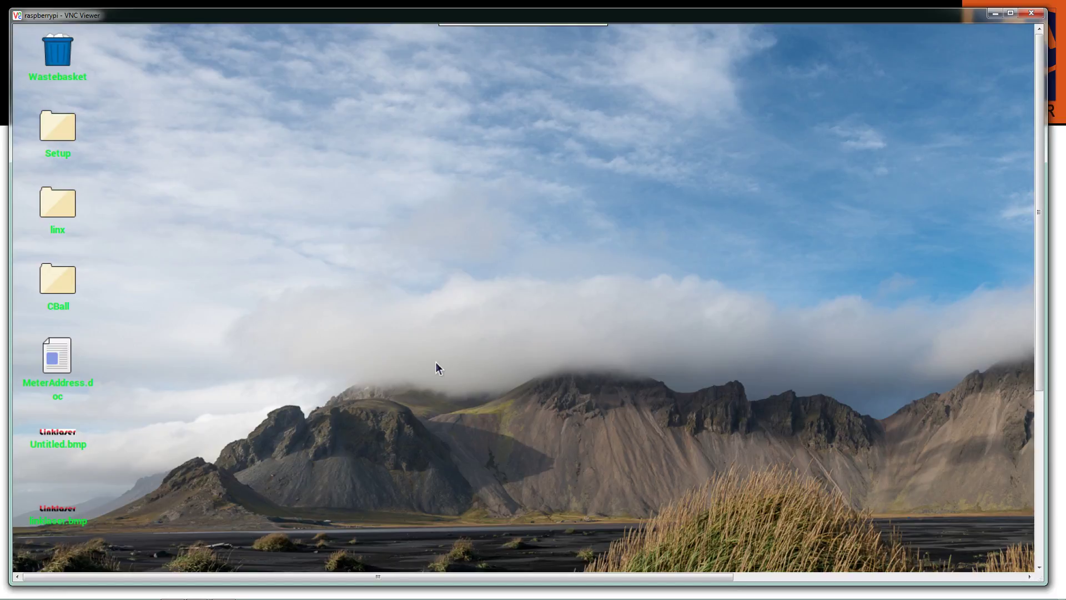
# Open the WaterTreat.dia diagram from the /home/pi/LinX/data/DIA folder.
pyautogui.moveTo(214, 25)
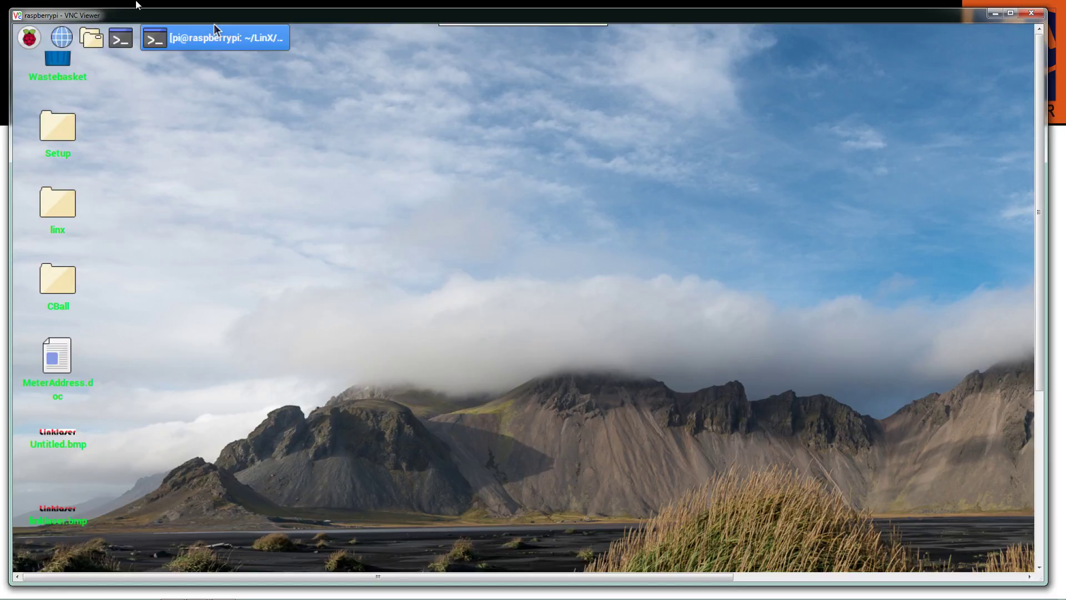
pyautogui.click(92, 42)
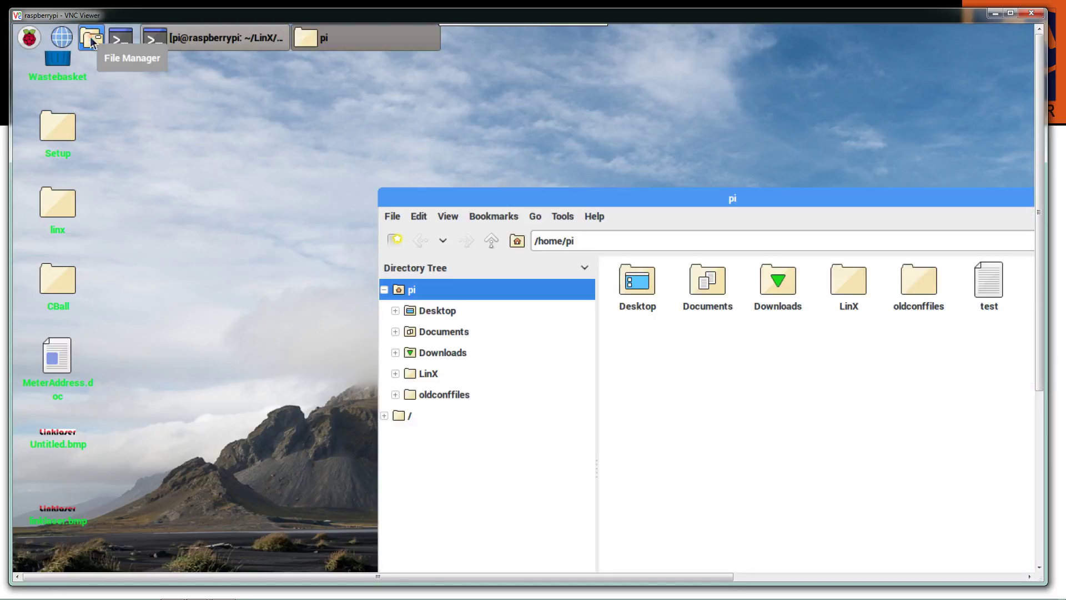
pyautogui.doubleClick(850, 282)
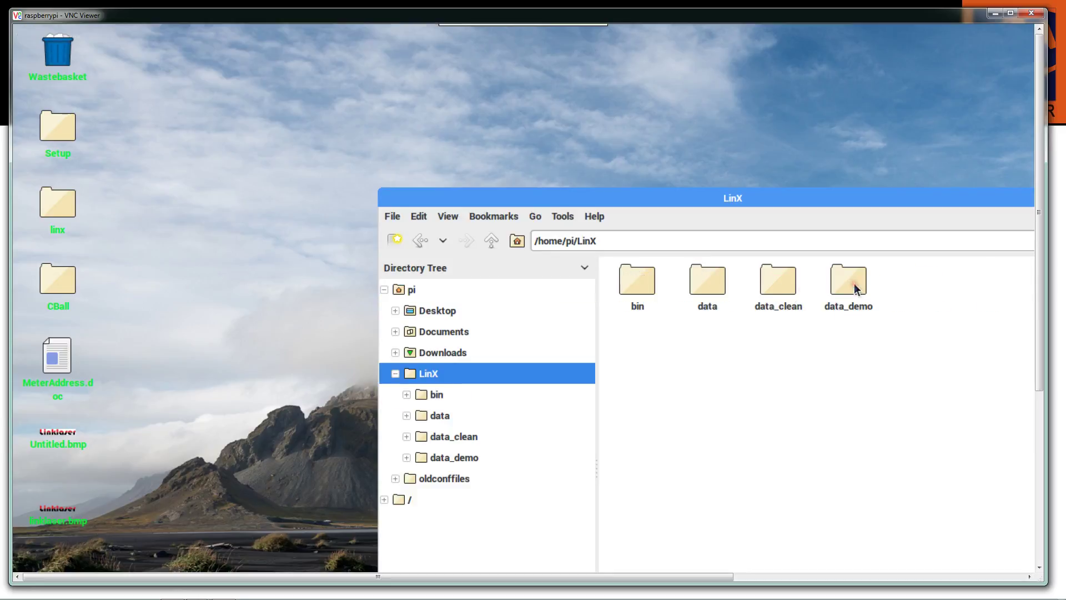
pyautogui.doubleClick(704, 286)
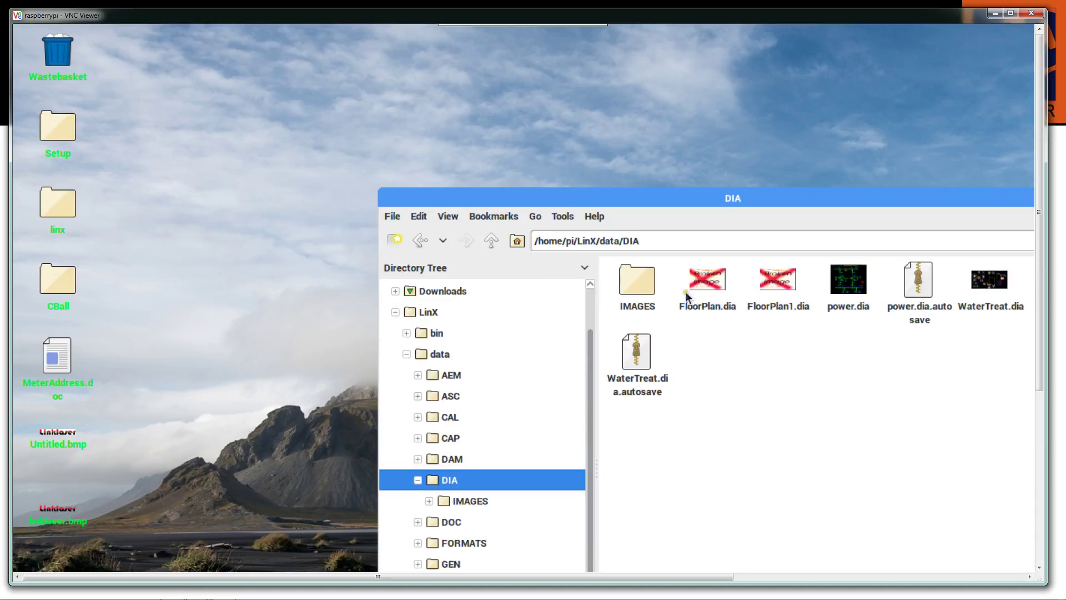
pyautogui.doubleClick(1004, 272)
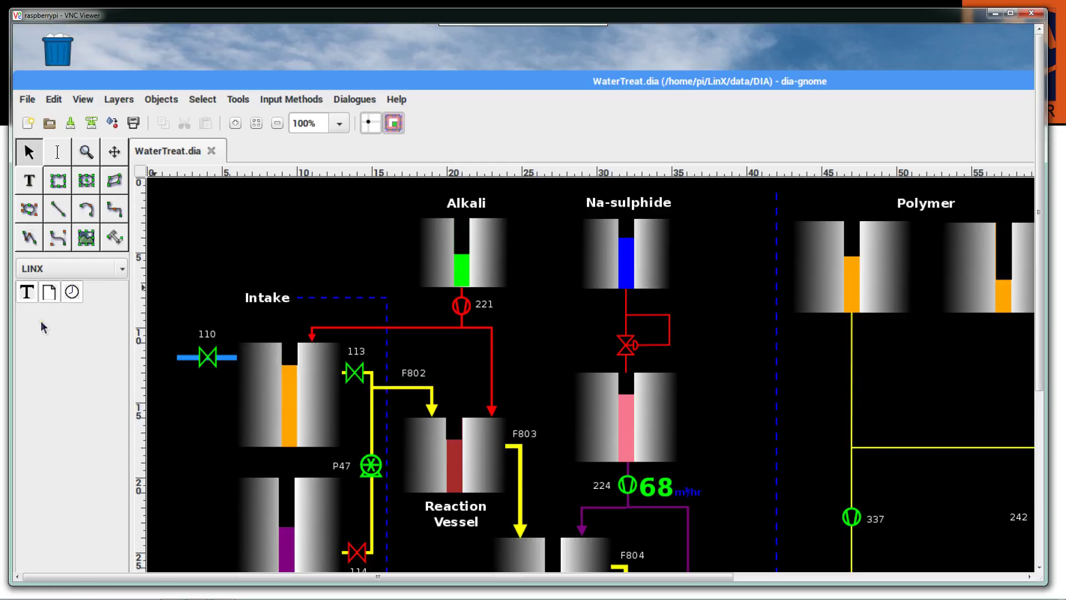
# Place a LinX dynamic field between the Na-sulphide and Polymer sections and apply ST_AI_0 as its object reference.
pyautogui.click(27, 293)
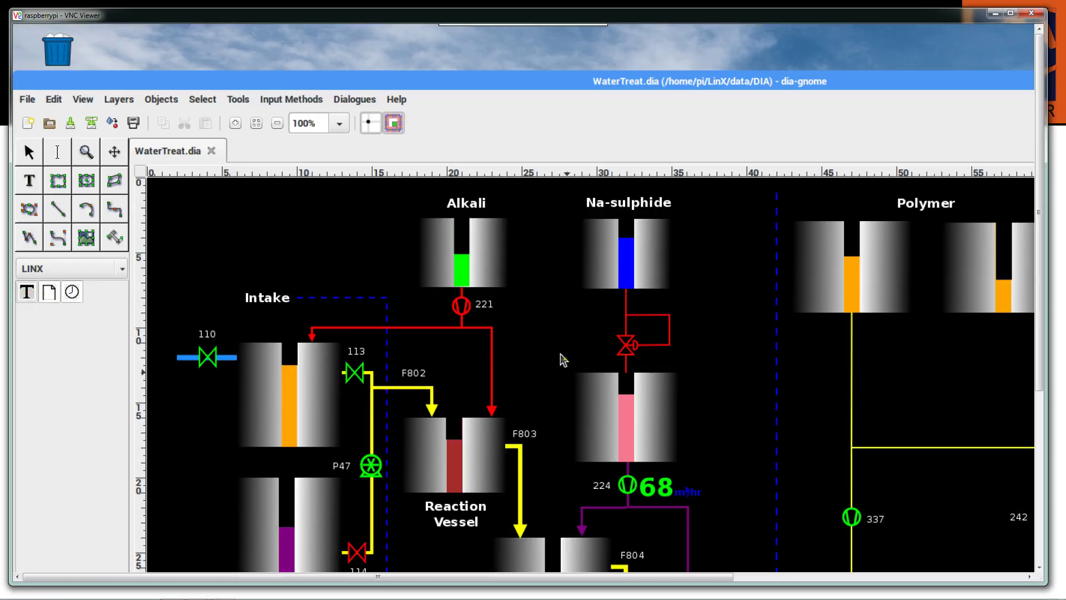
pyautogui.click(704, 315)
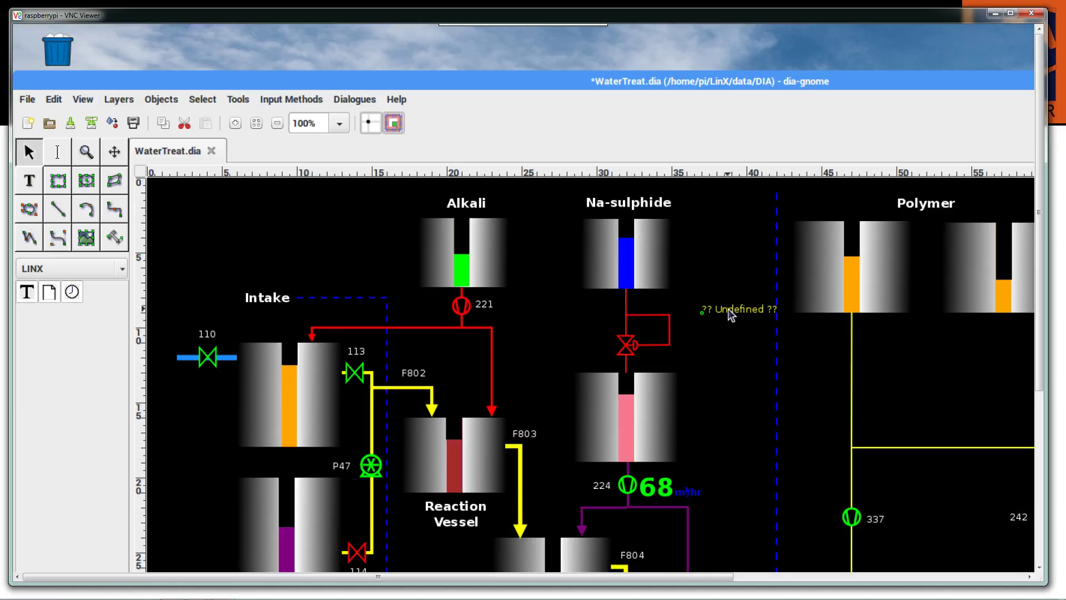
pyautogui.rightClick(728, 309)
pyautogui.click(785, 344)
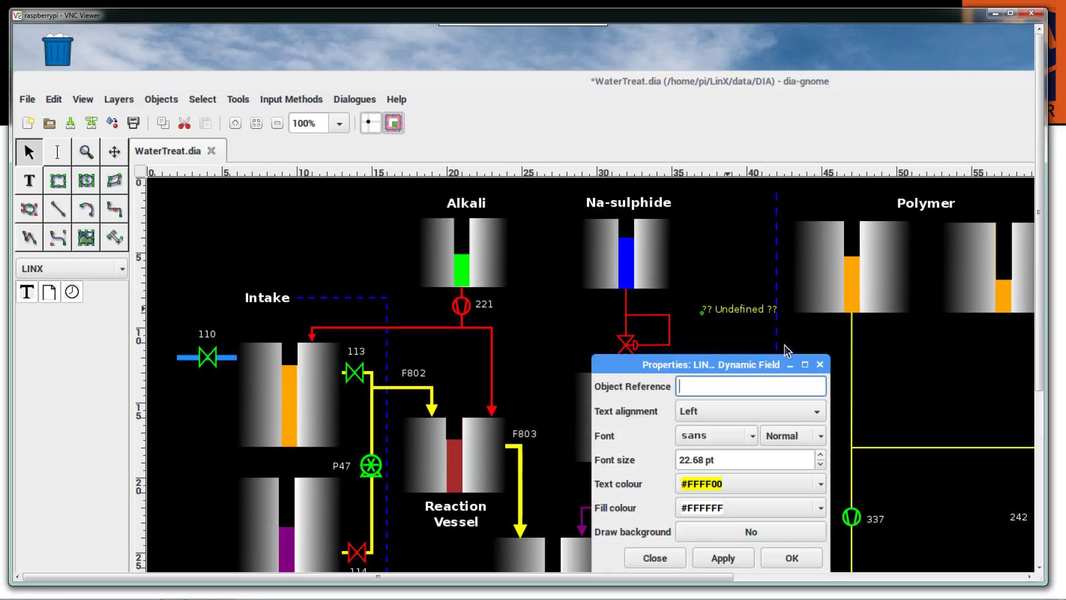
pyautogui.moveTo(639, 364); pyautogui.dragTo(576, 240)
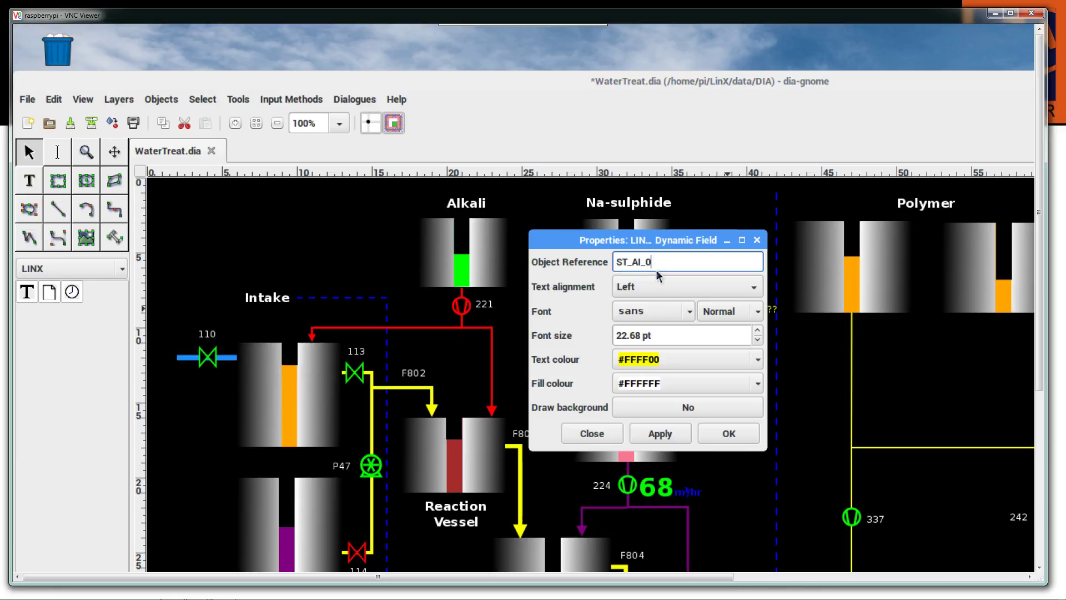
pyautogui.click(670, 431)
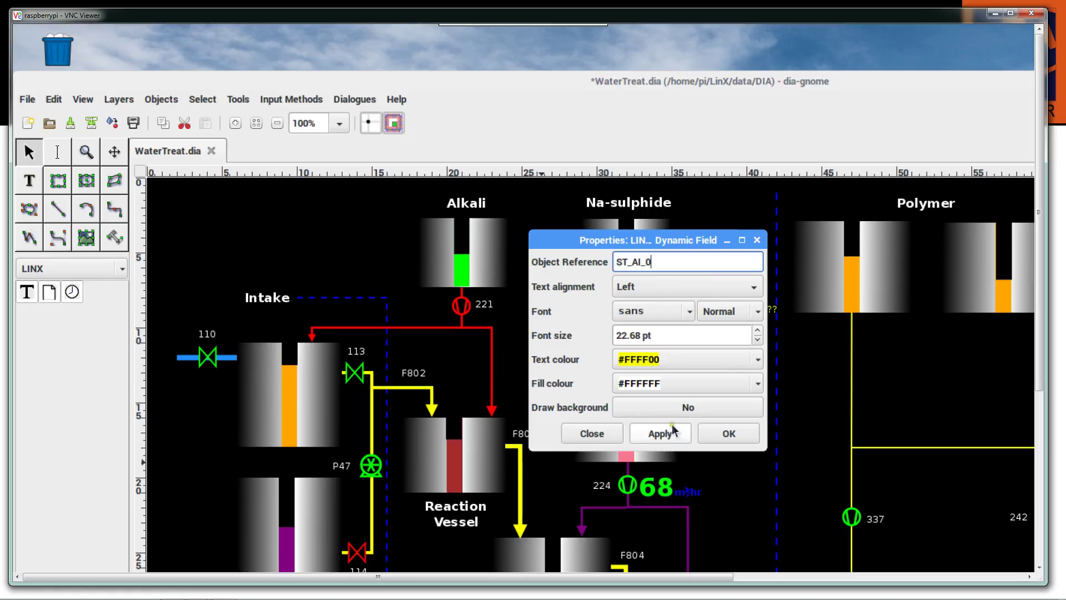
pyautogui.moveTo(572, 244); pyautogui.dragTo(466, 245)
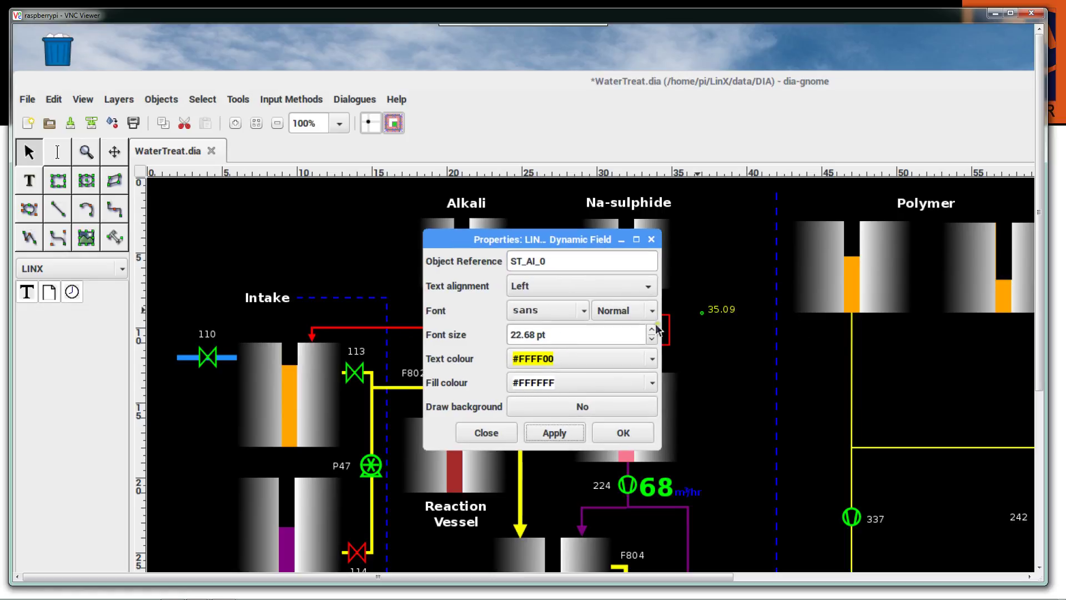
# Set the font of the ST_AI_0 dynamic field to Roboto in Bold style.
pyautogui.click(583, 311)
pyautogui.click(584, 311)
pyautogui.click(583, 311)
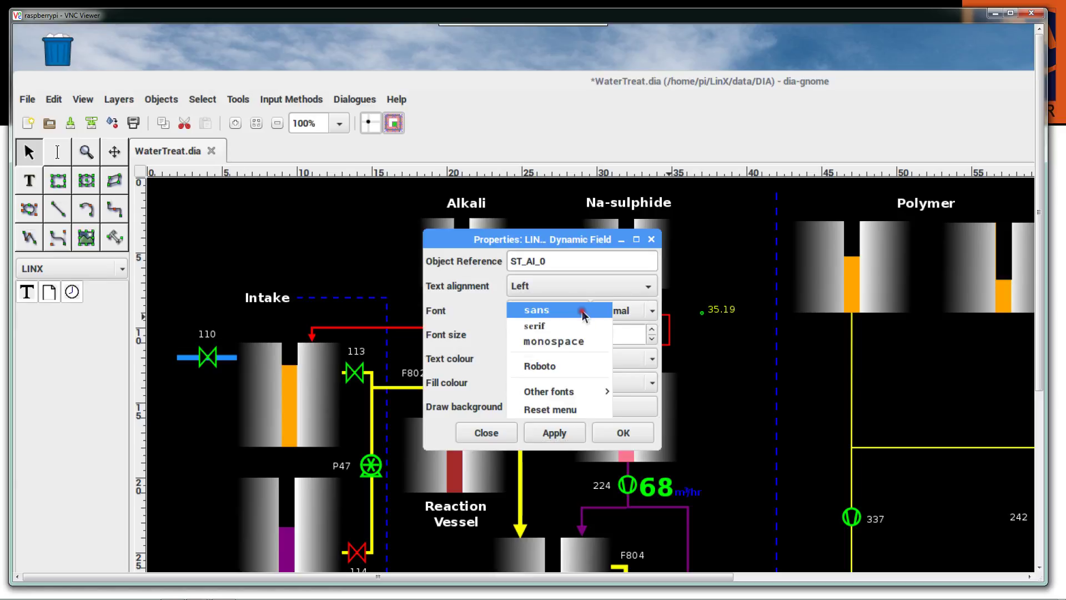
pyautogui.click(588, 366)
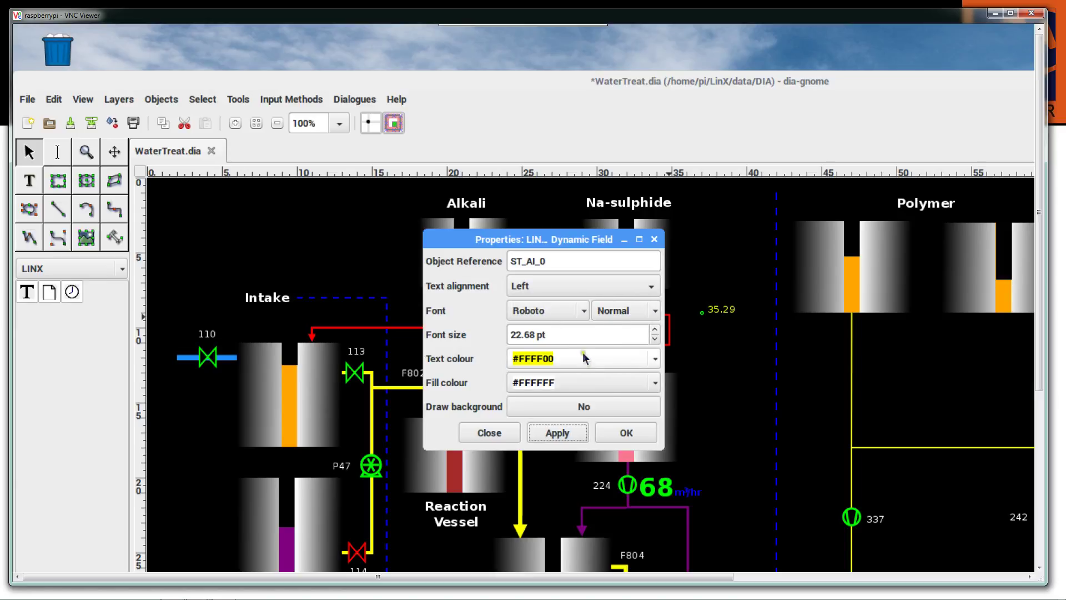
pyautogui.click(655, 311)
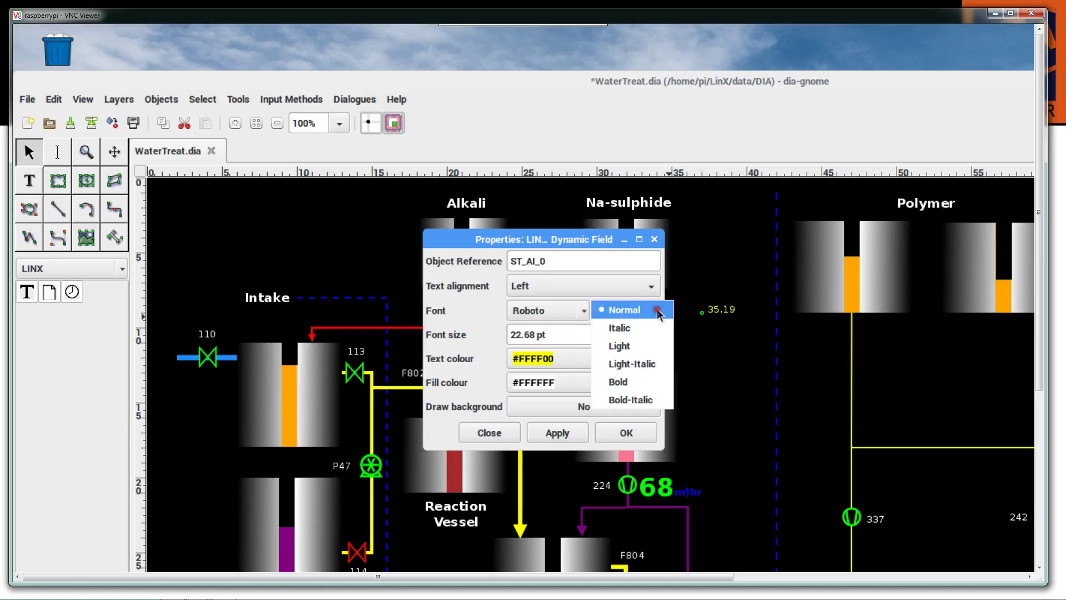
pyautogui.click(644, 381)
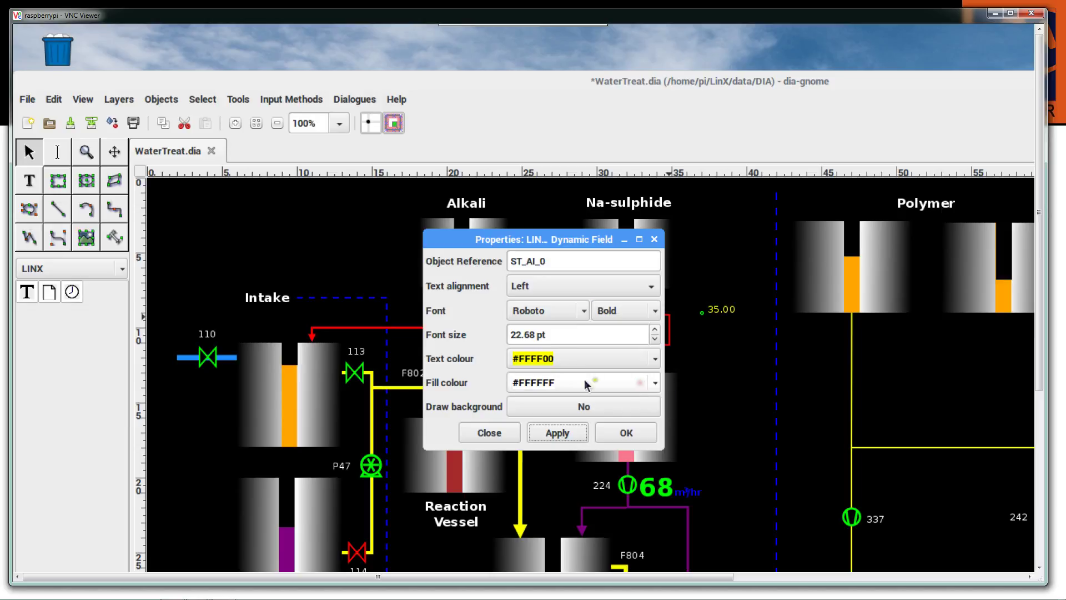
# Apply text colour #0000FF and a font size of 50 pt to the ST_AI_0 dynamic field and close its properties.
pyautogui.click(656, 360)
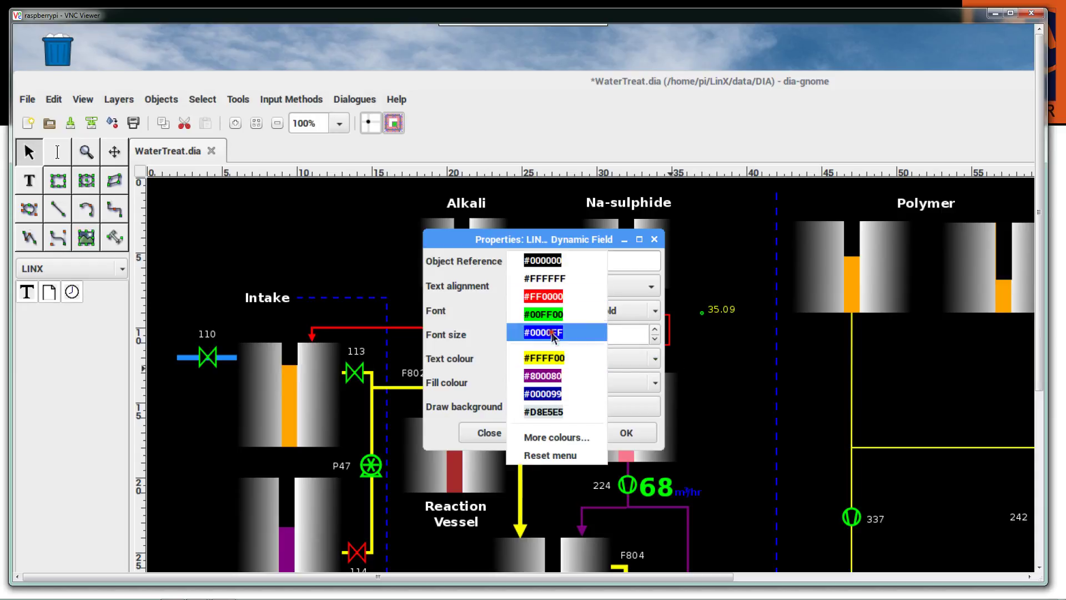
pyautogui.click(582, 330)
pyautogui.tripleClick(581, 333)
pyautogui.moveTo(536, 335); pyautogui.dragTo(510, 335)
pyautogui.click(536, 333)
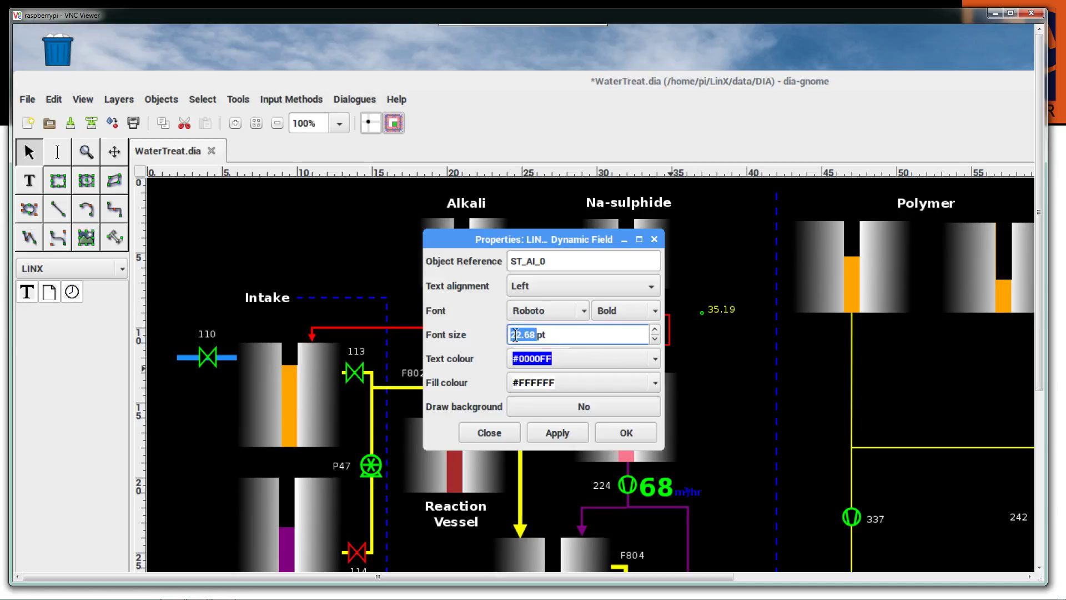
pyautogui.write('50')
pyautogui.click(569, 435)
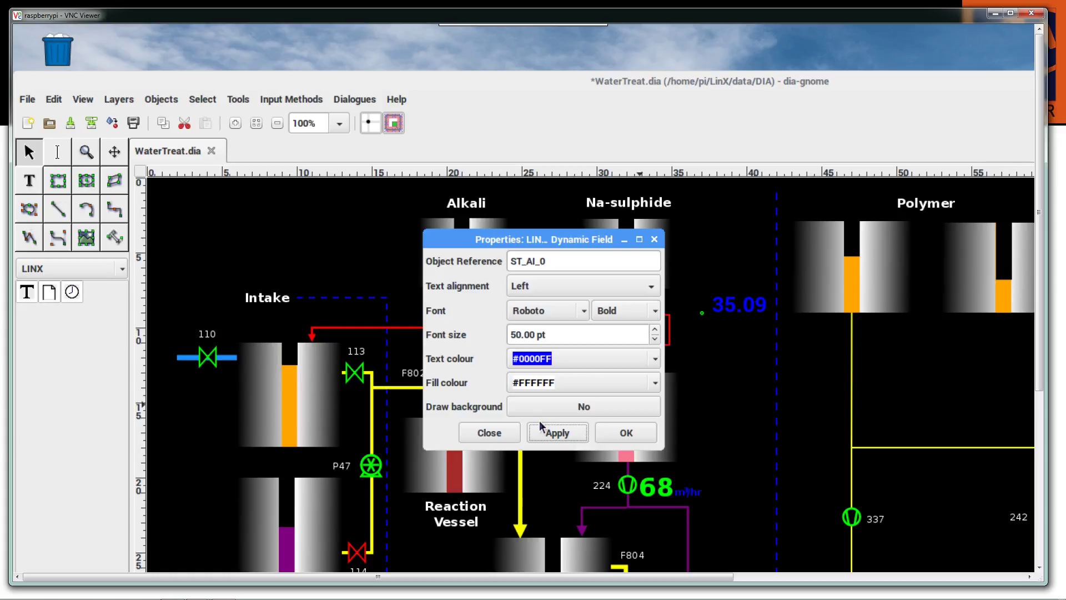
pyautogui.click(494, 433)
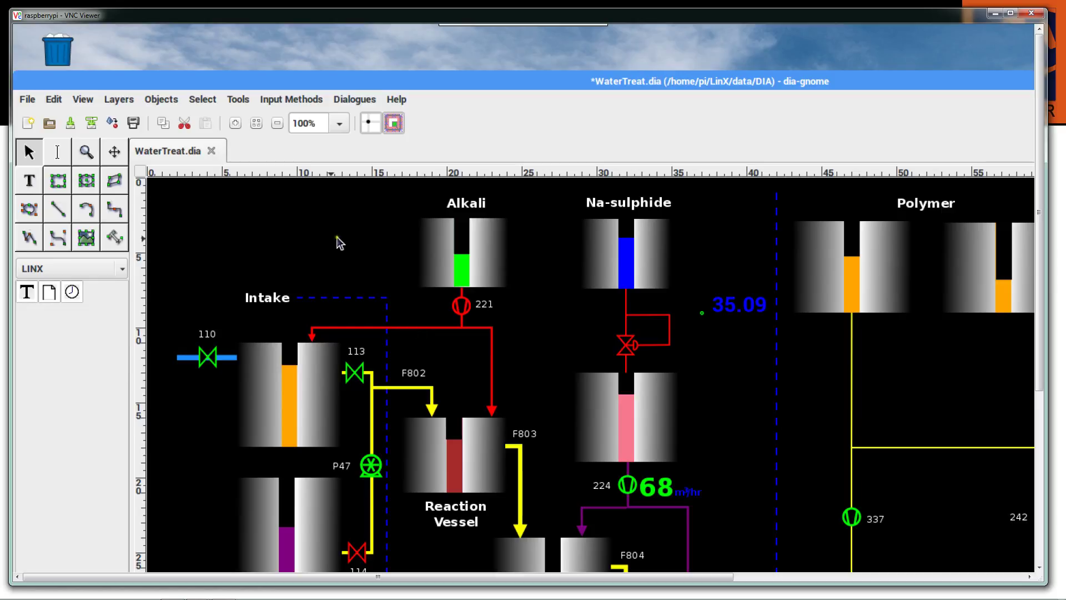
# Place a second LinX dynamic field above the Intake label and enter ST_AI_1 as its object reference.
pyautogui.click(26, 292)
pyautogui.click(269, 250)
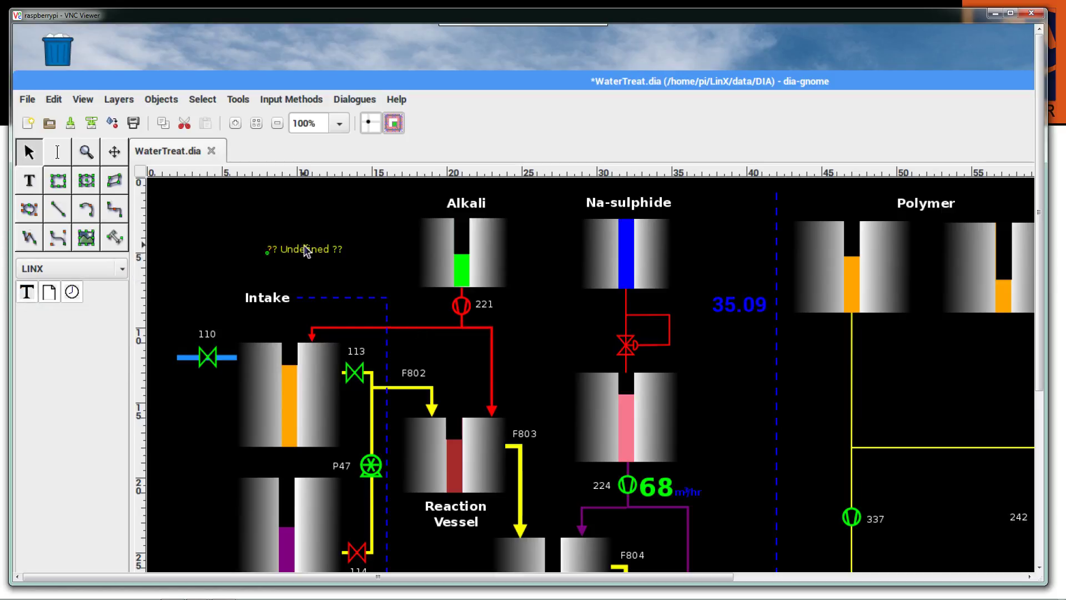
pyautogui.rightClick(304, 248)
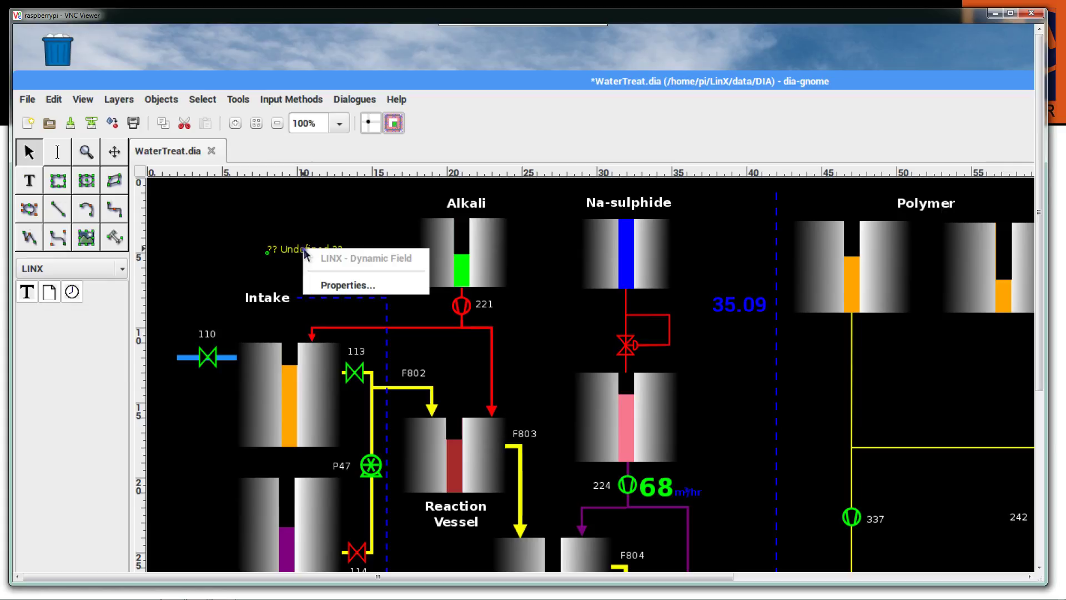
pyautogui.click(347, 286)
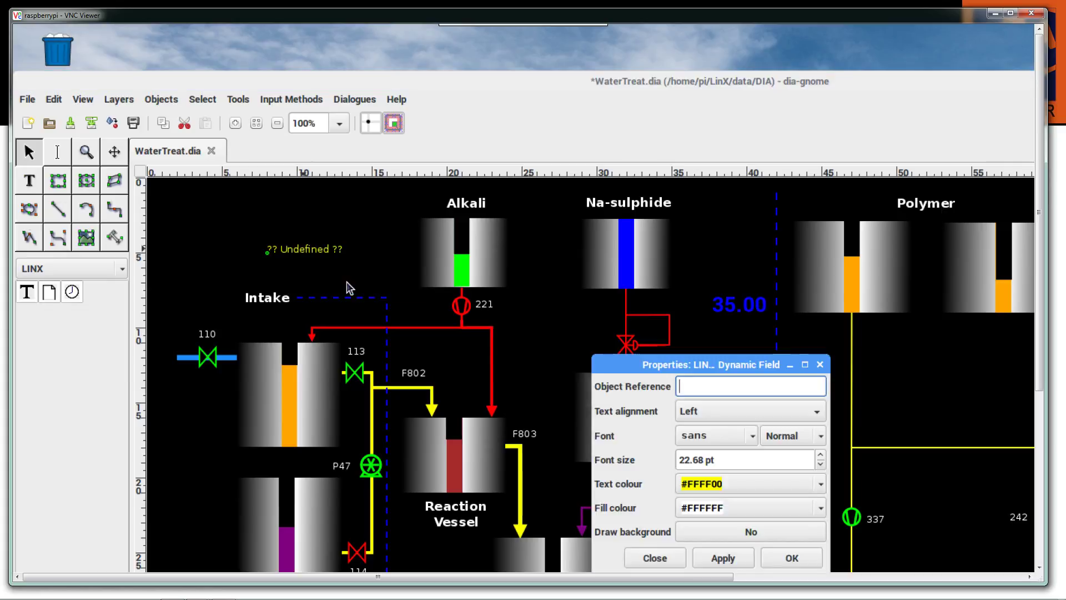
pyautogui.moveTo(633, 364); pyautogui.dragTo(514, 215)
pyautogui.click(592, 238)
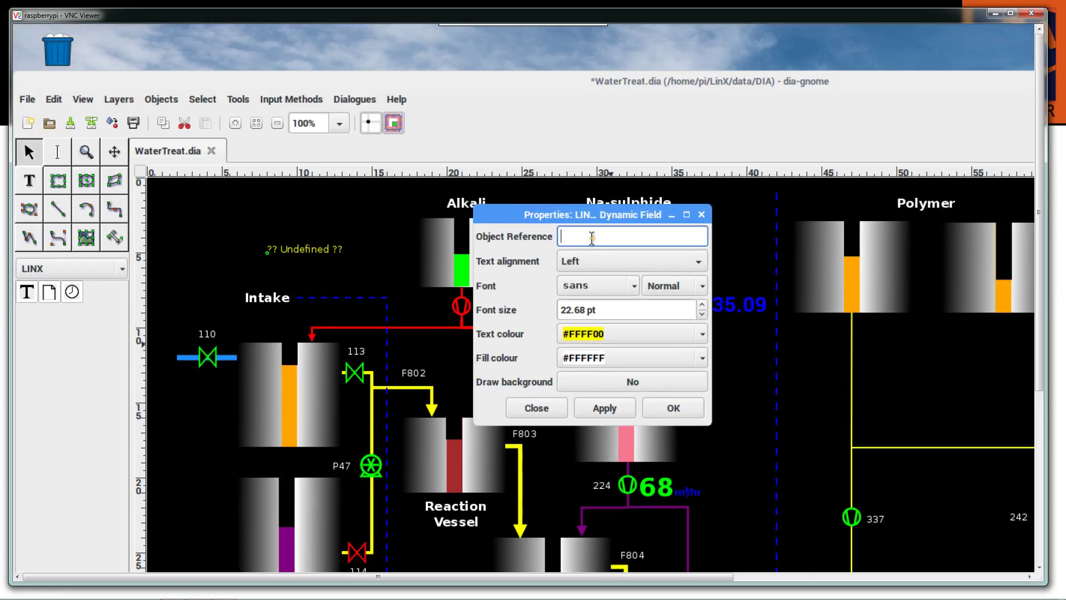
pyautogui.write('SY_AI_')
pyautogui.press('Delete')
pyautogui.write('T_AI_1')
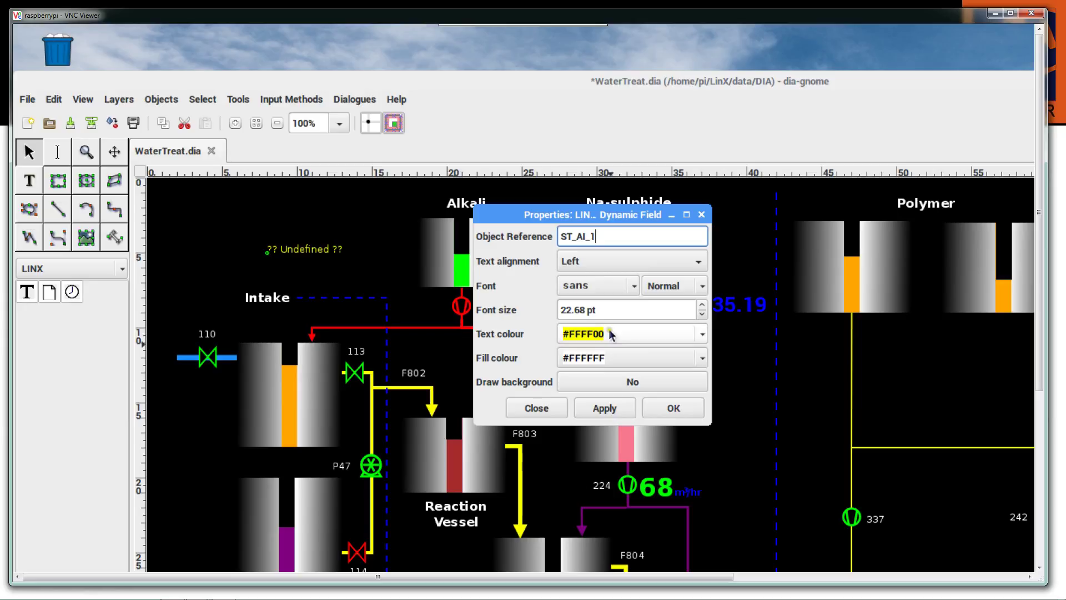
# Format the ST_AI_1 field with text colour #00FF00 at 60 pt and move it below the ST_AI_0 field.
pyautogui.click(702, 334)
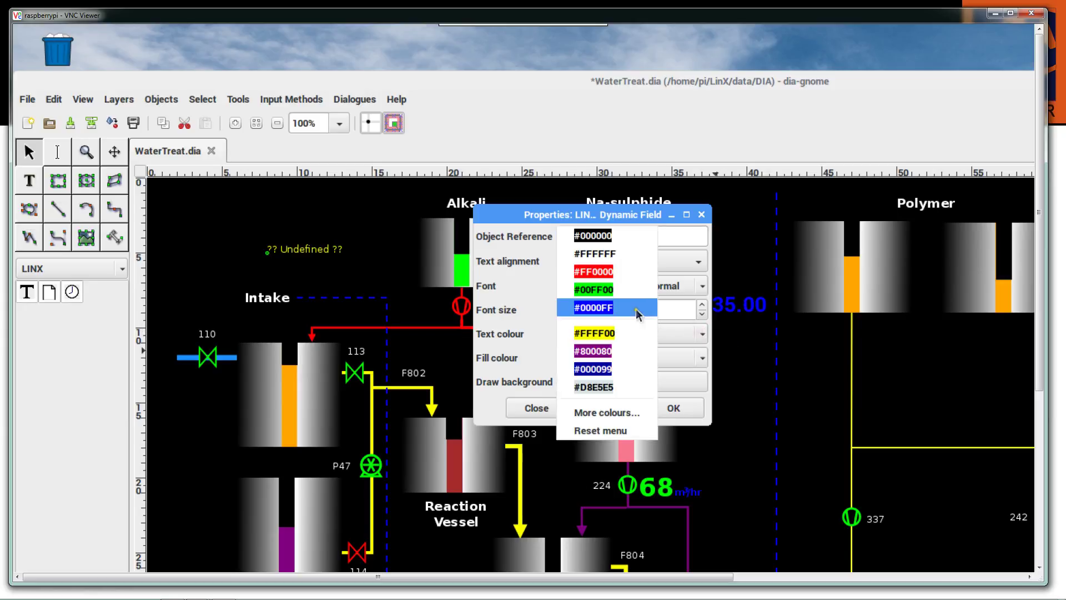
pyautogui.click(610, 290)
pyautogui.click(608, 409)
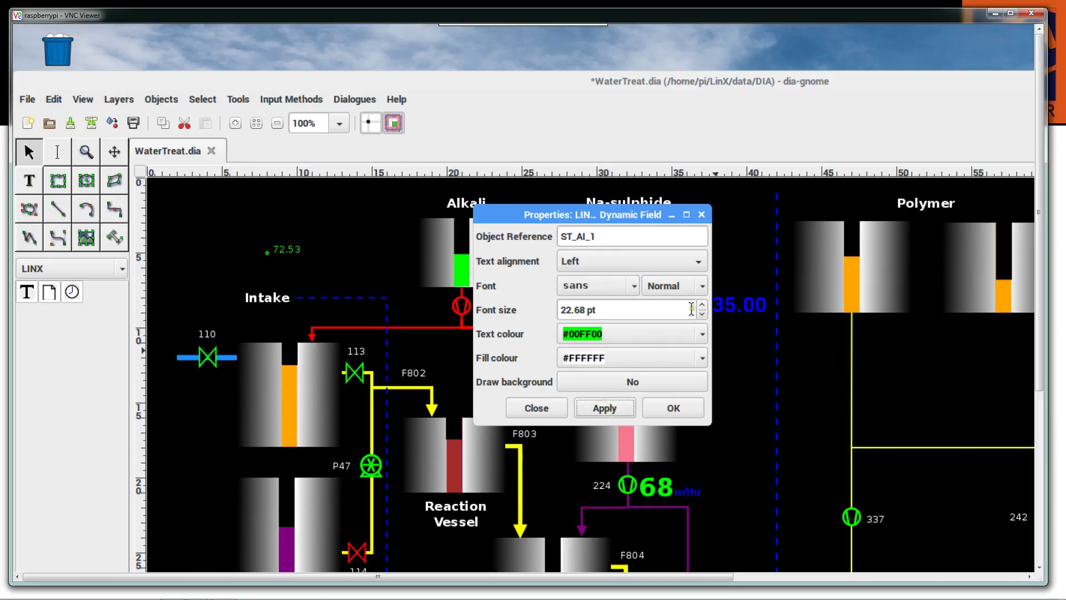
pyautogui.click(585, 309)
pyautogui.moveTo(586, 309); pyautogui.dragTo(557, 312)
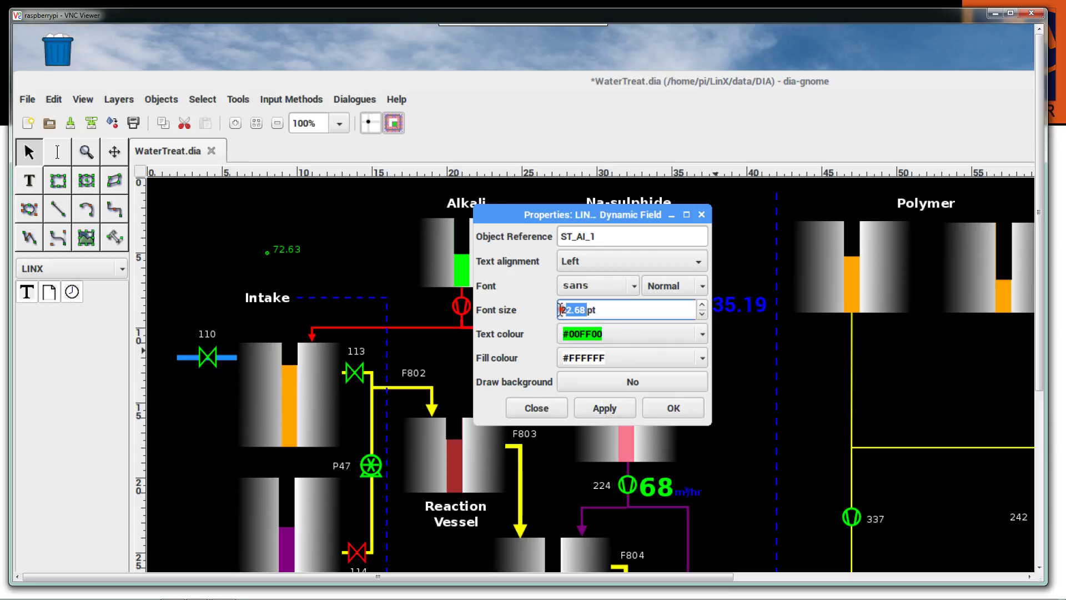
pyautogui.write('60')
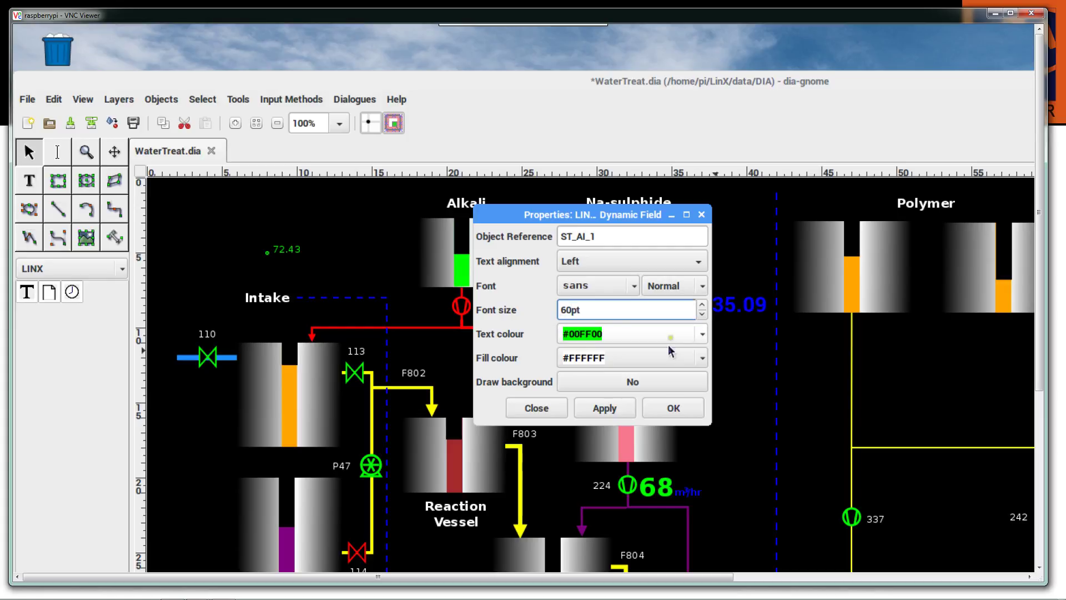
pyautogui.click(604, 408)
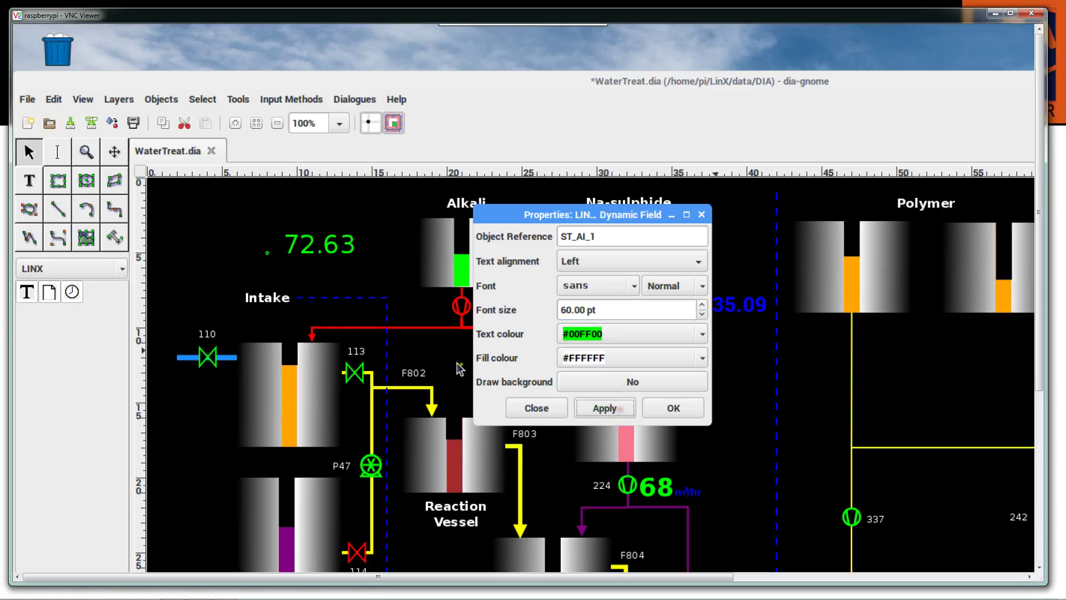
pyautogui.click(847, 420)
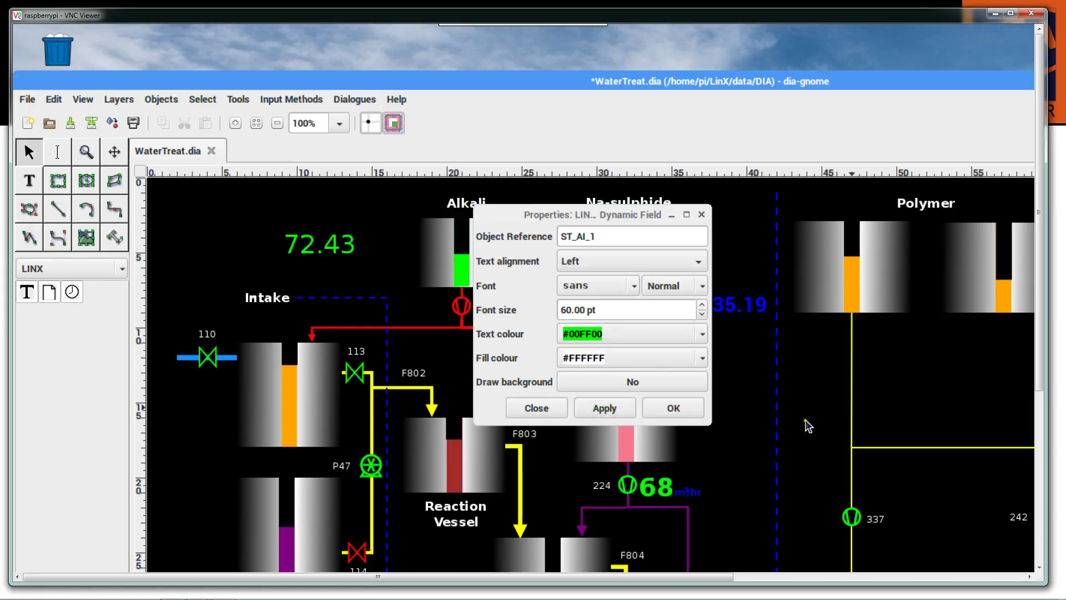
pyautogui.click(701, 215)
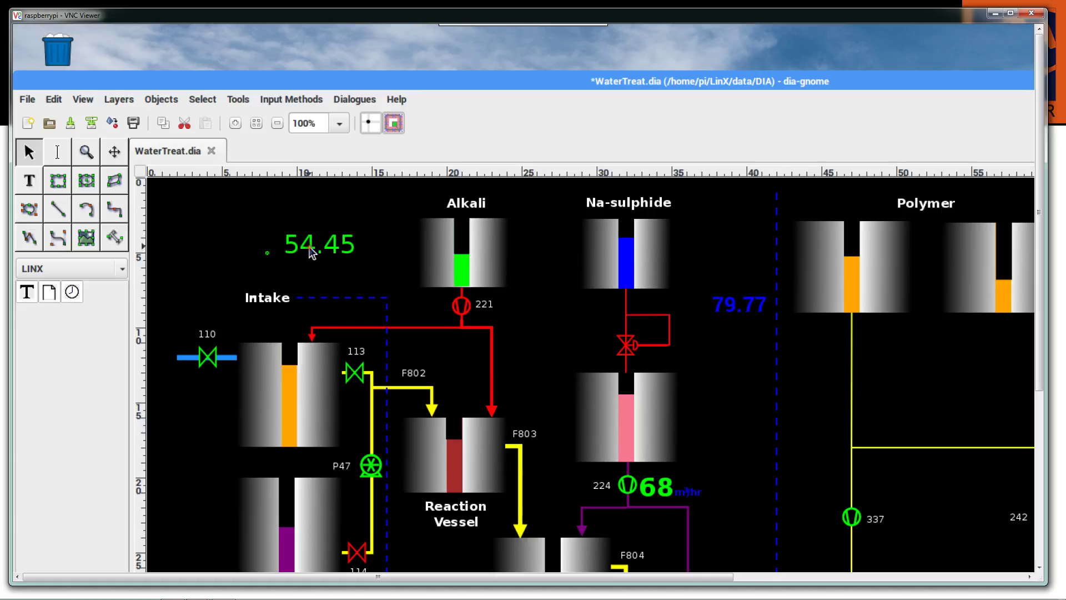
pyautogui.moveTo(313, 253); pyautogui.dragTo(720, 415)
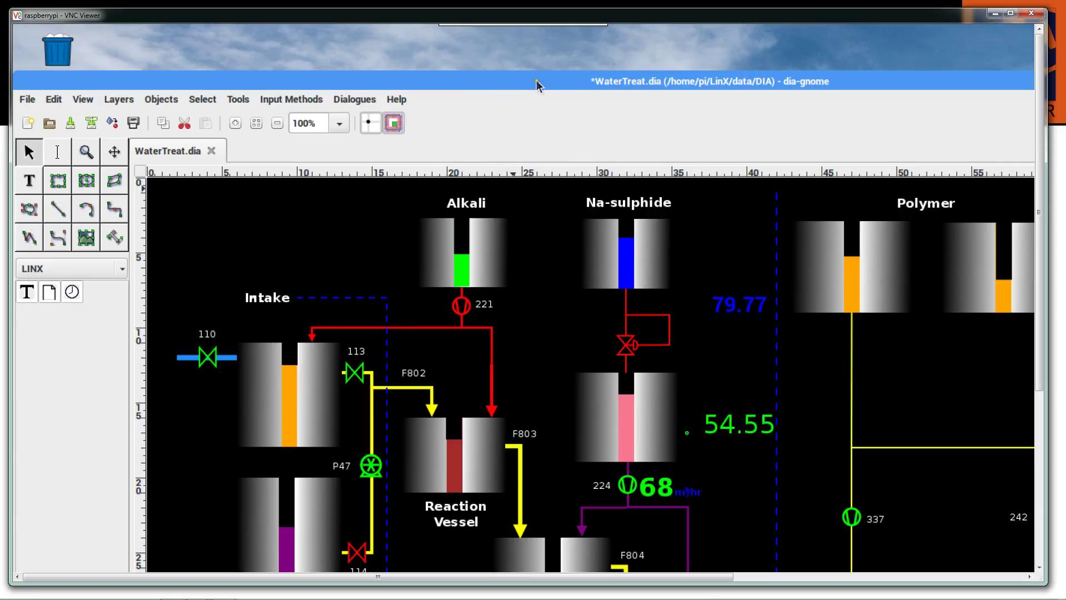
# Exit Dia without saving WaterTreat.dia and close the DIA folder window.
pyautogui.doubleClick(318, 81)
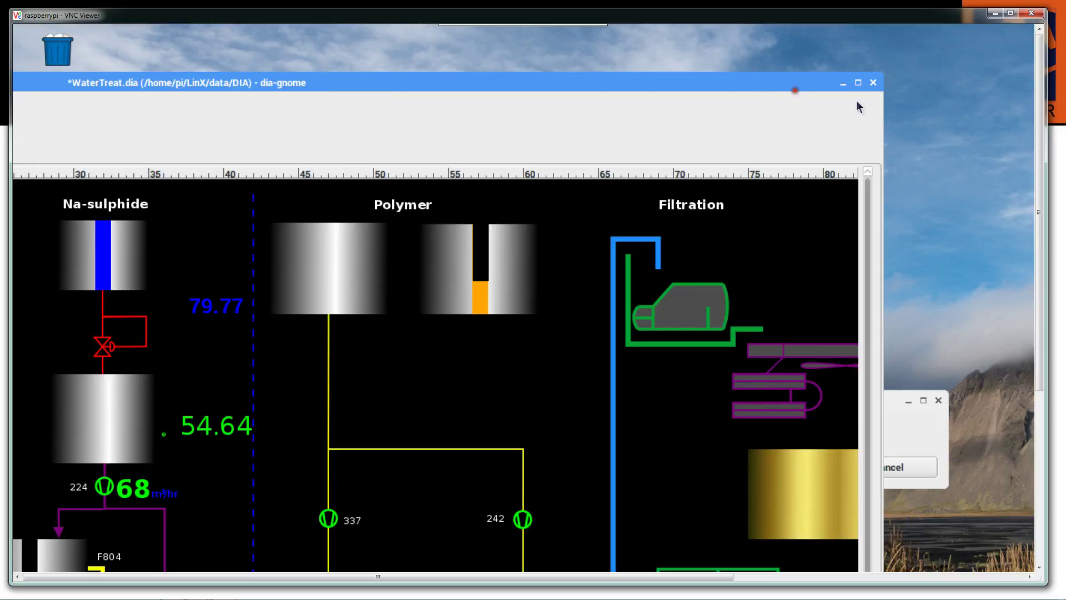
pyautogui.click(873, 82)
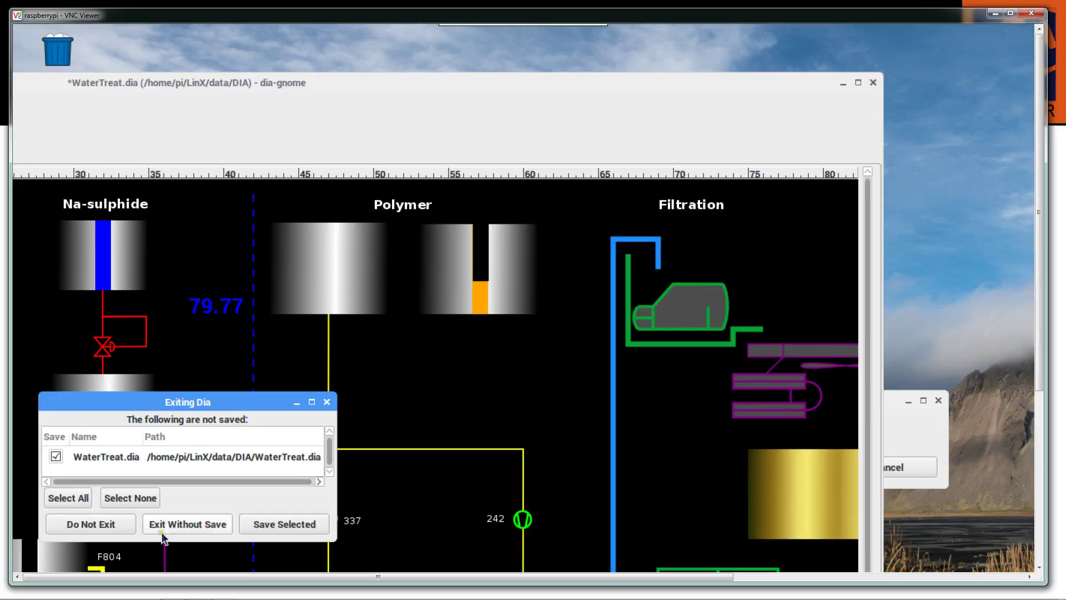
pyautogui.click(176, 524)
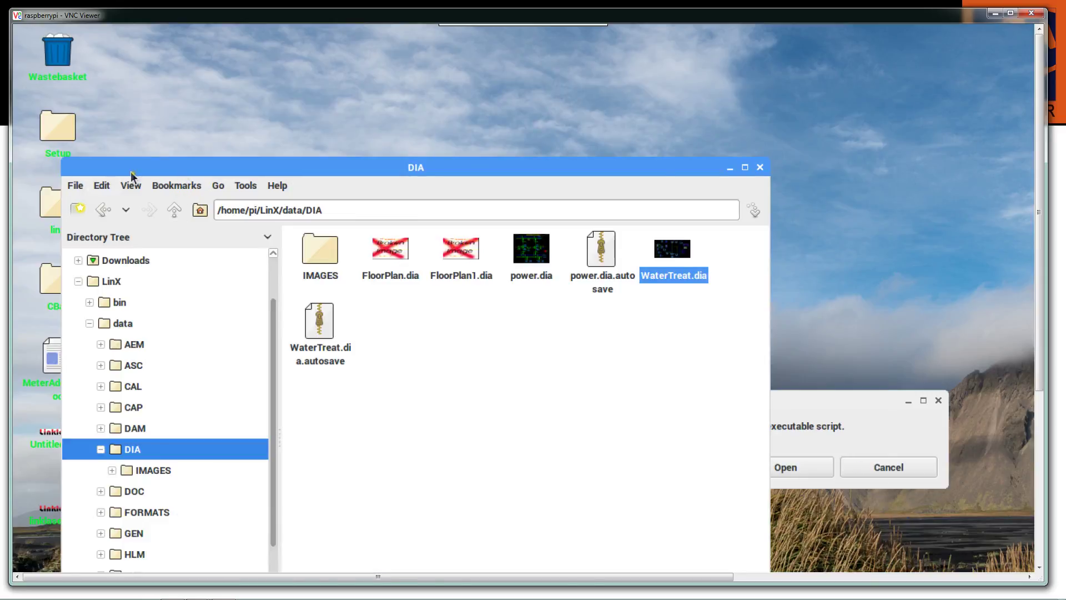
pyautogui.click(760, 166)
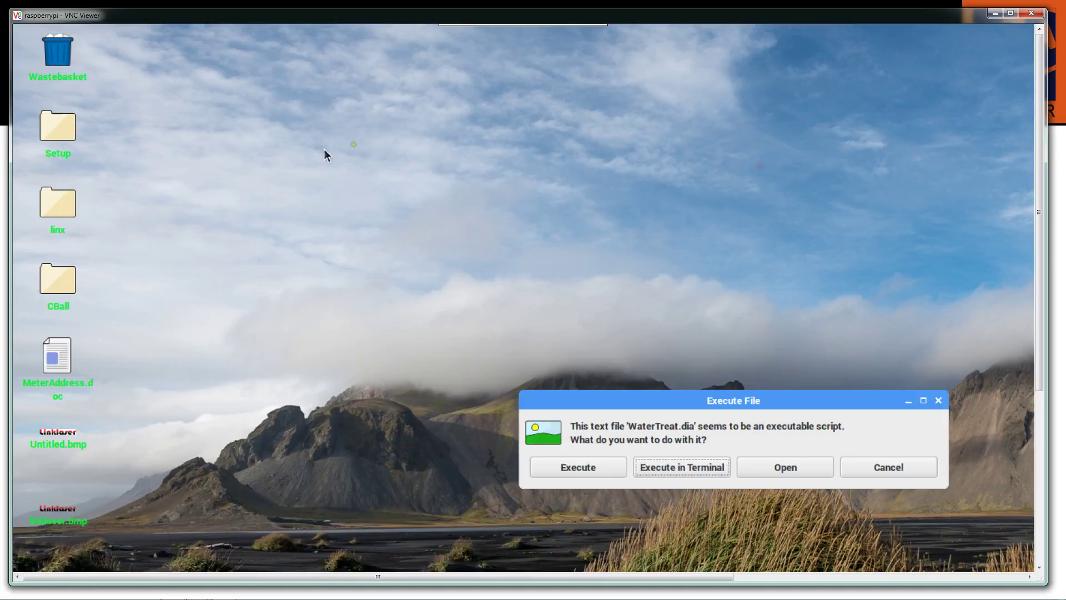
# Restart LinX Control by rerunning the maint & command in the open ~/LinX/bin terminal.
pyautogui.moveTo(123, 25)
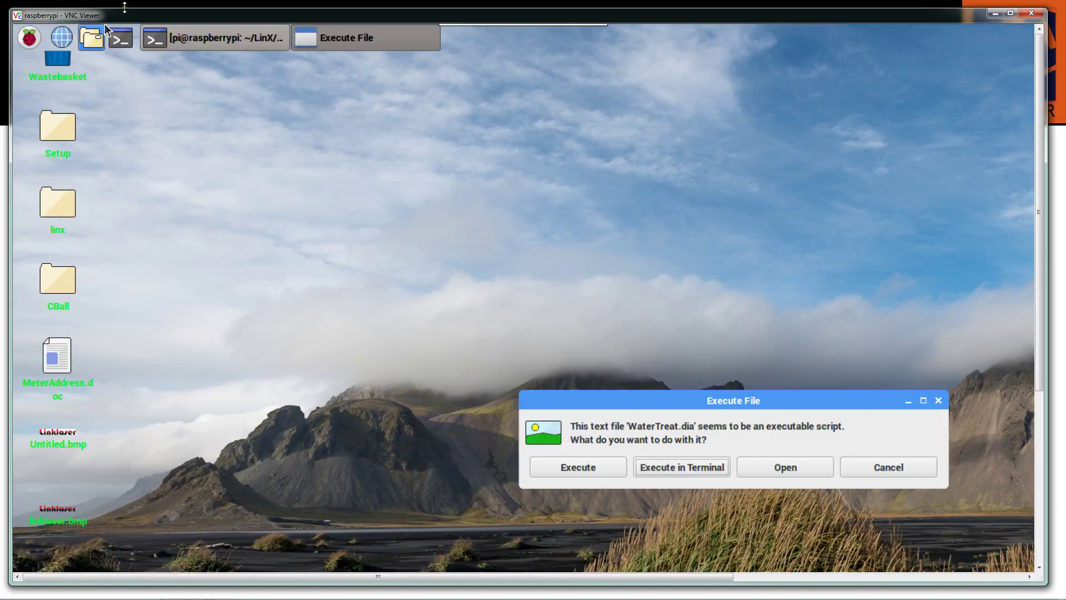
pyautogui.click(227, 40)
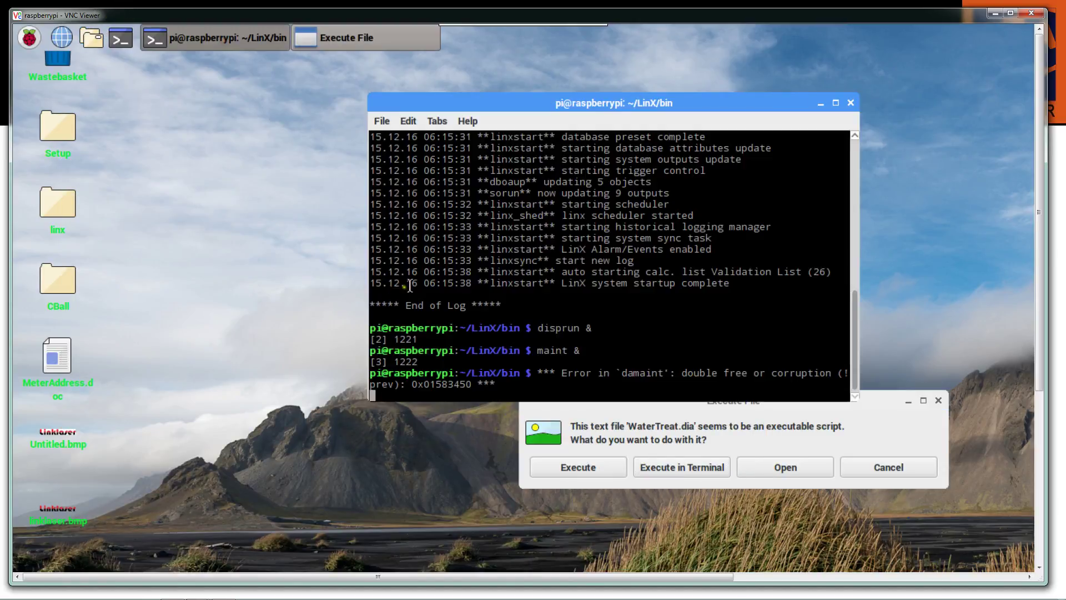
pyautogui.press('Up')
pyautogui.press('Up')
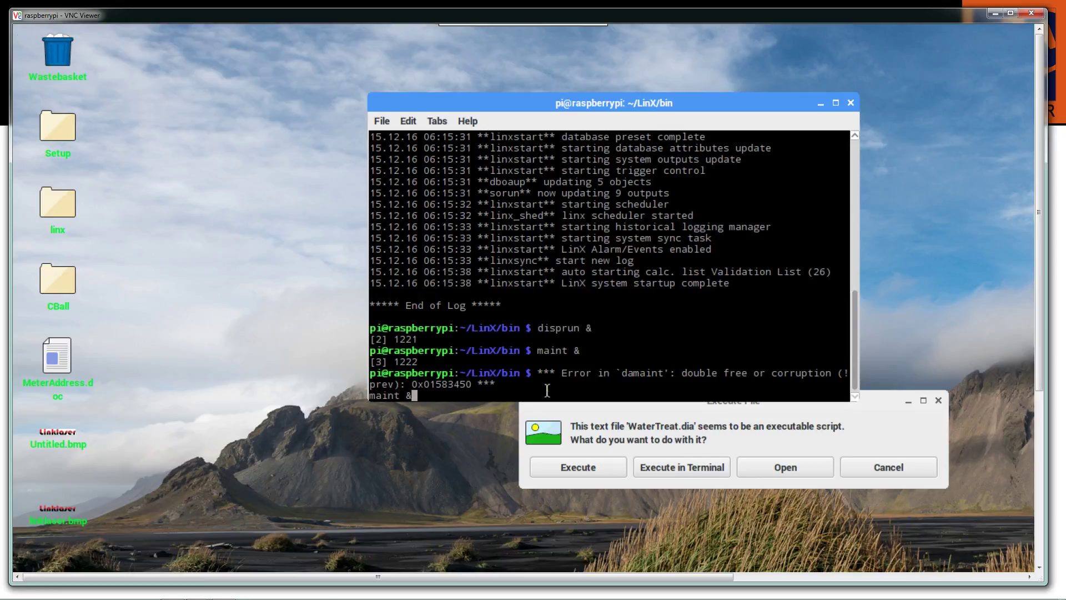
pyautogui.press('Up')
pyautogui.press('Up')
pyautogui.press('Up')
pyautogui.press('Up')
pyautogui.press('Up')
pyautogui.press('Down')
pyautogui.press('Down')
pyautogui.press('Down')
pyautogui.press('Up')
pyautogui.press('Up')
pyautogui.press('Up')
pyautogui.press('Return')
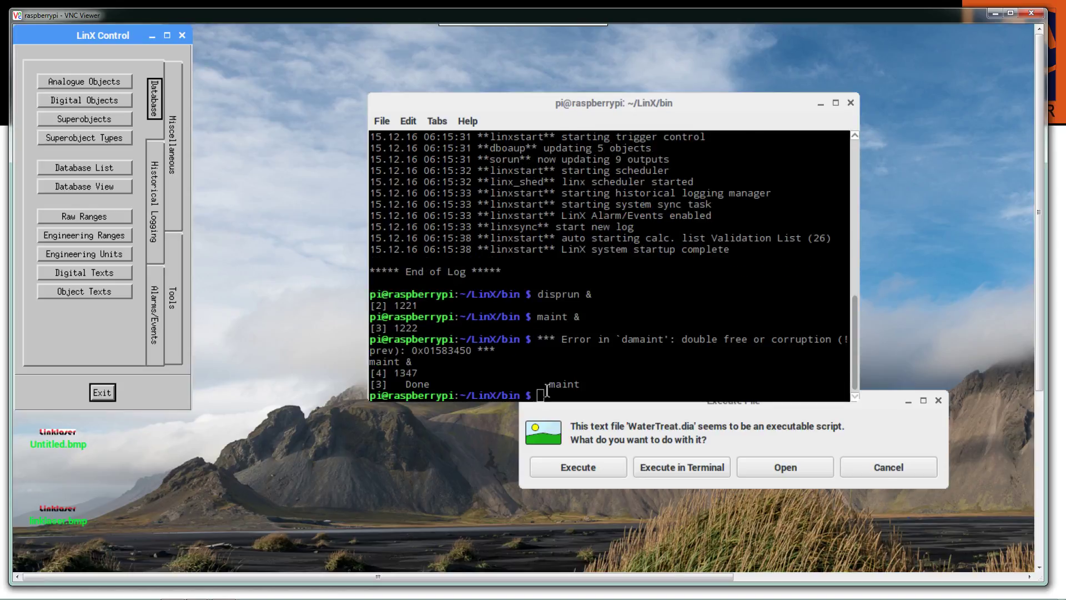
# Review the Alarm List from LinX Control, acknowledge all alarms and exit the list.
pyautogui.click(159, 314)
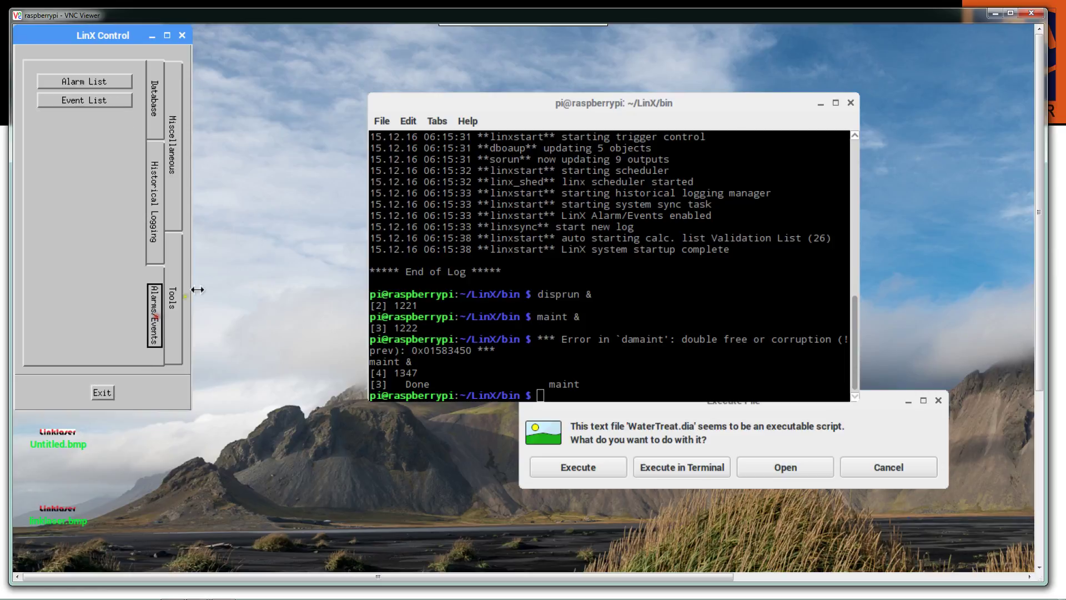
pyautogui.click(114, 81)
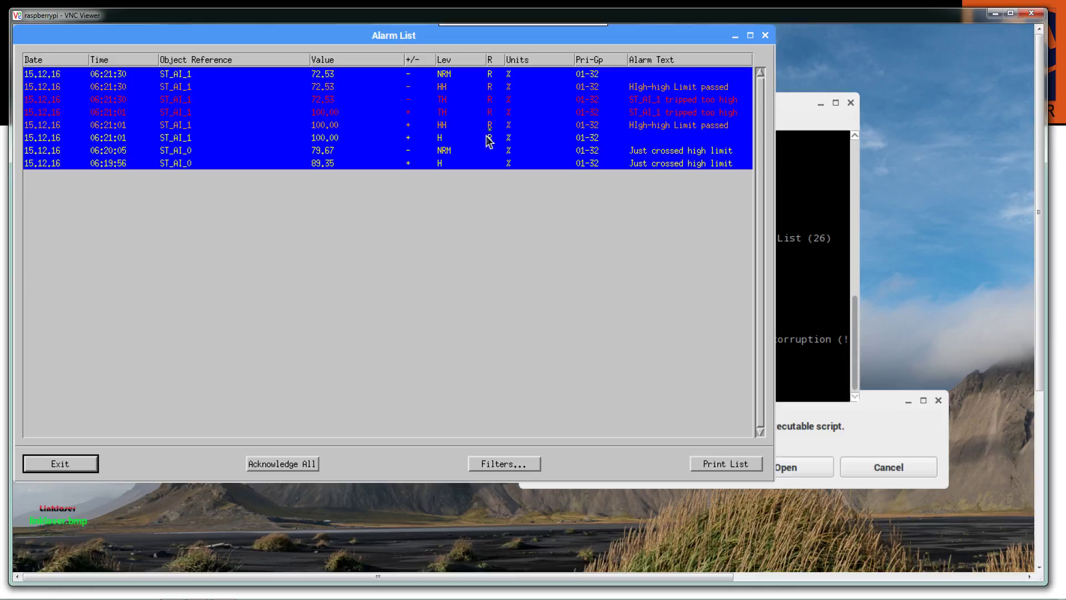
pyautogui.click(300, 464)
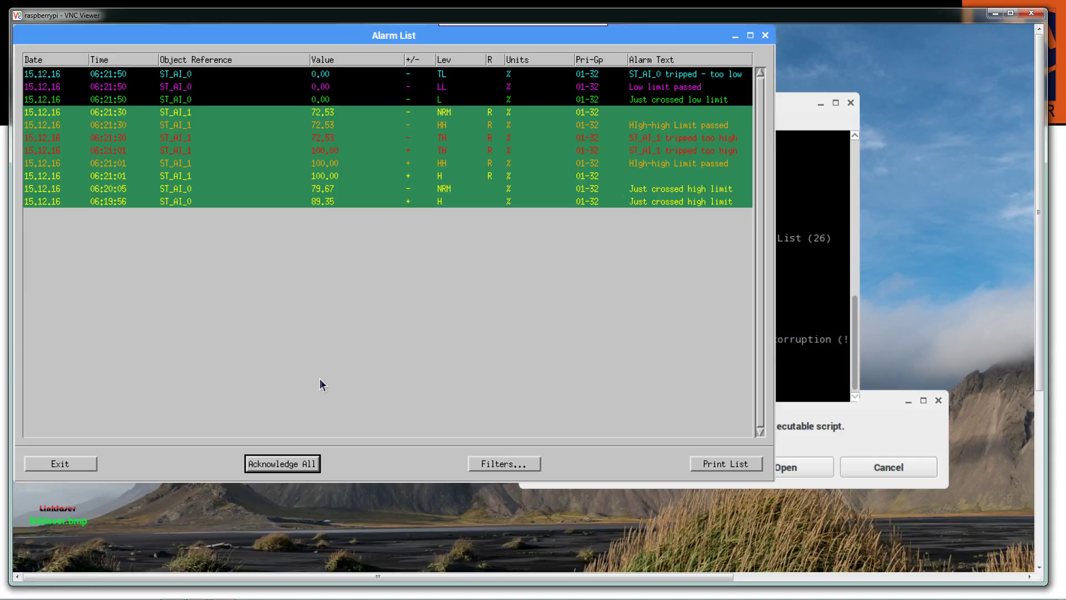
pyautogui.click(67, 463)
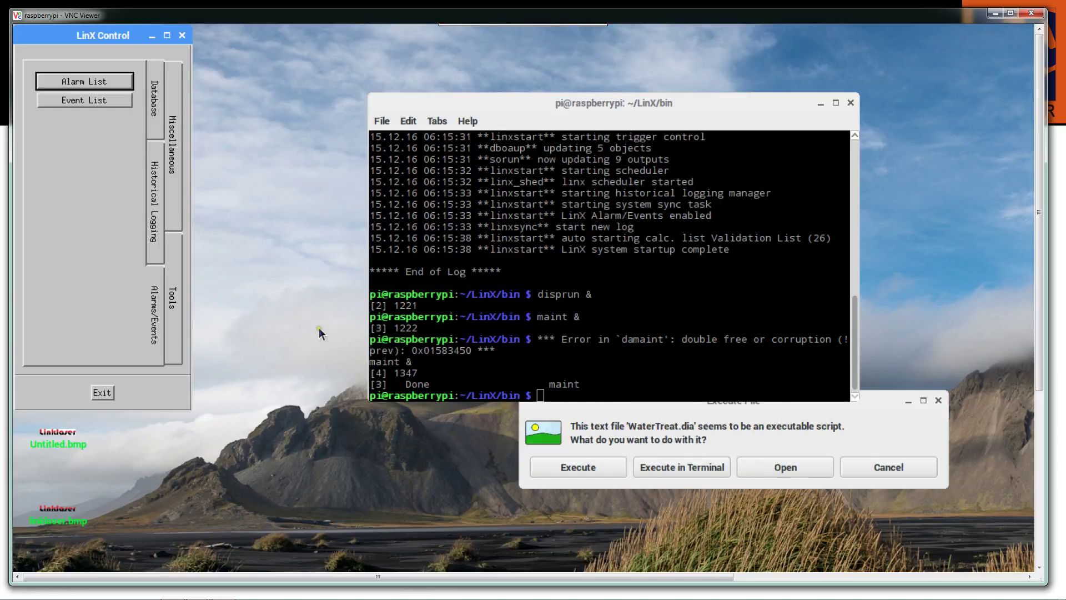
# Exit LinX Control, close the terminal and cancel the Execute File prompt for WaterTreat.dia.
pyautogui.click(103, 393)
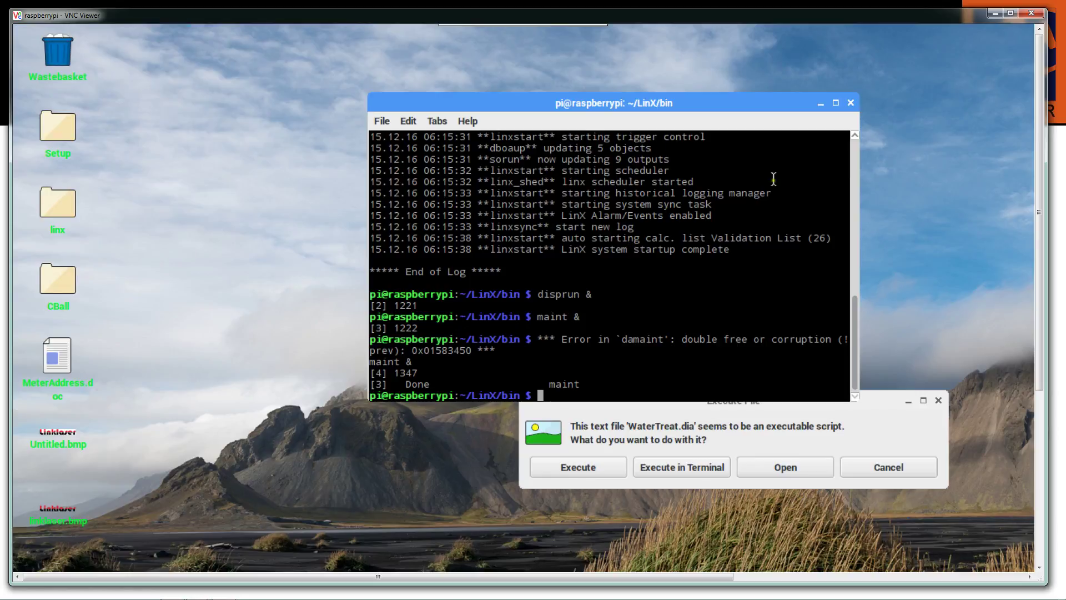
pyautogui.click(848, 103)
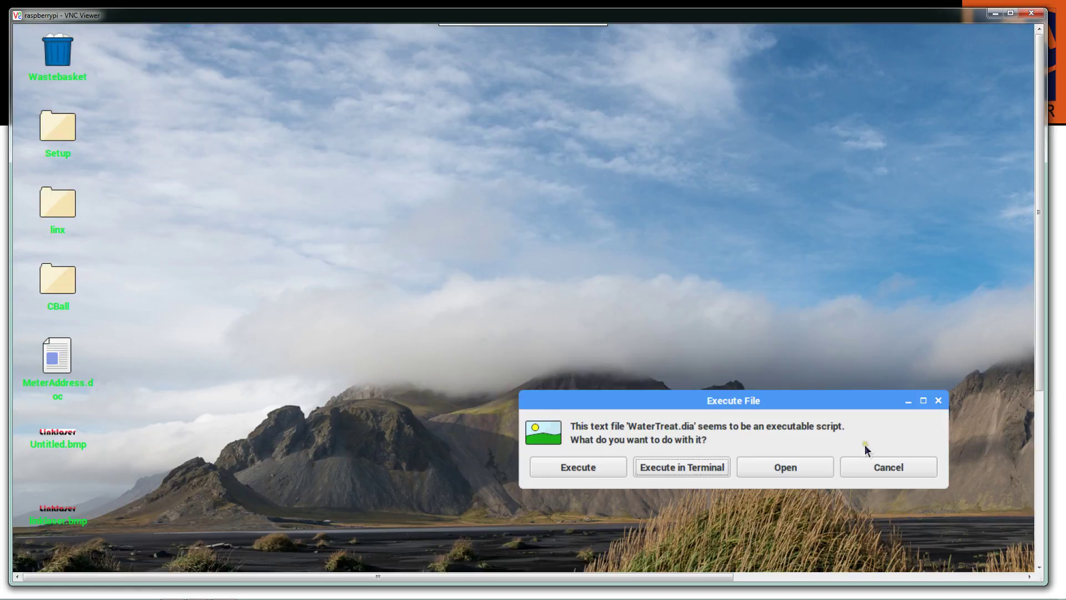
pyautogui.click(887, 467)
pyautogui.moveTo(516, 16)
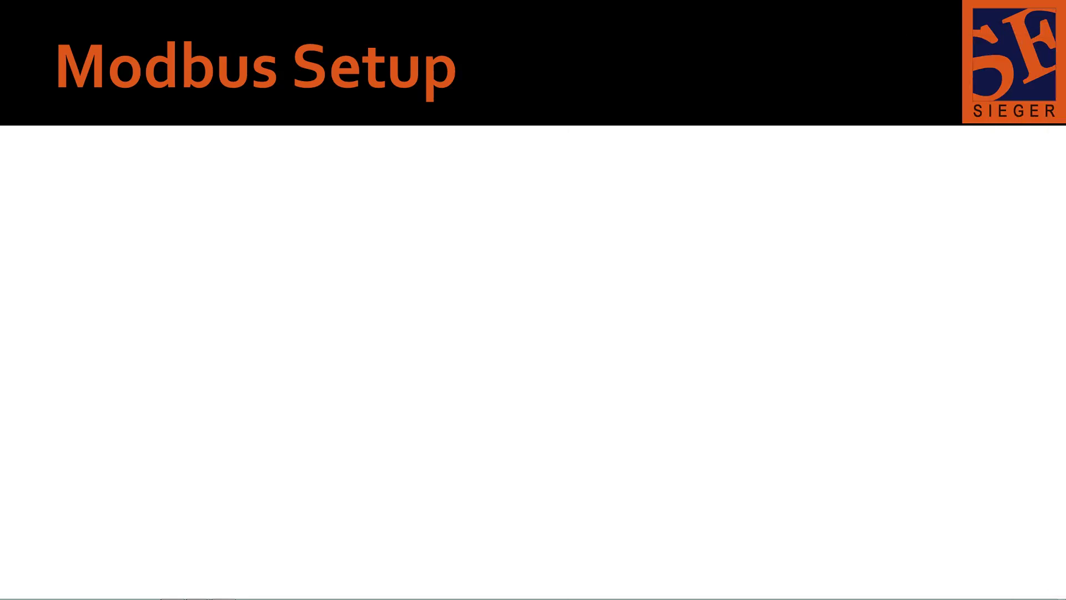
pyautogui.moveTo(558, 599)
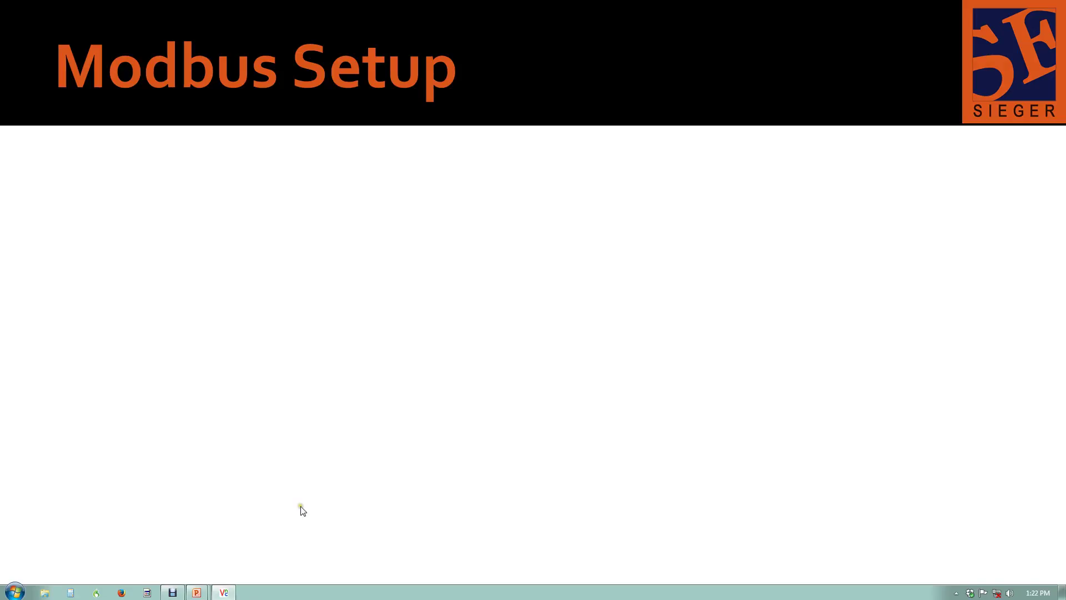
pyautogui.click(244, 453)
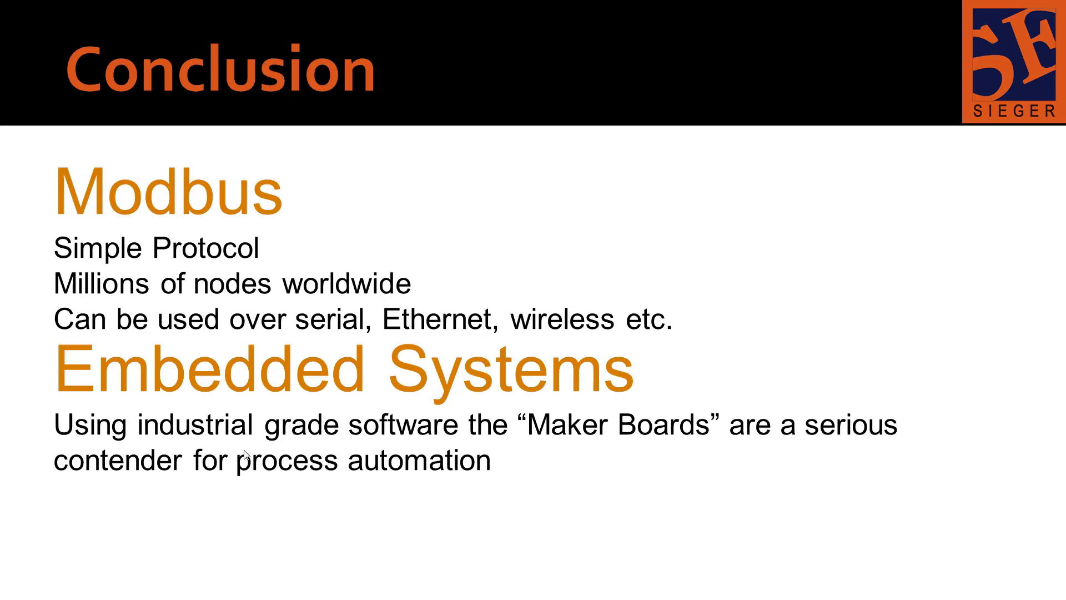